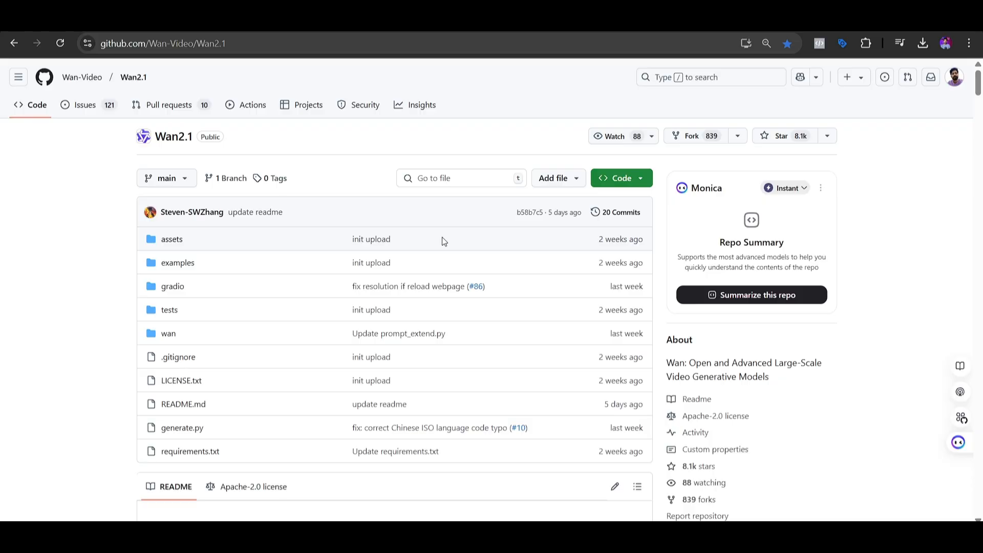
- Read the key features in the Wan2.1 repository's README, focusing on consumer-grade GPU support and the T2V-1.3B model
{"action": "scroll", "coordinate": [442, 238], "scroll_direction": "down", "scroll_amount": 8}
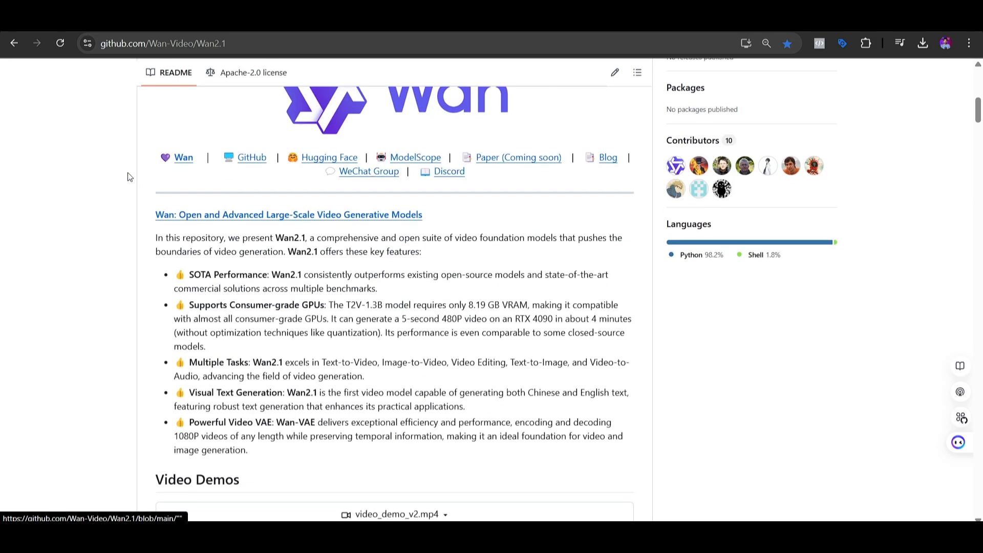
{"action": "scroll", "coordinate": [322, 301], "scroll_direction": "up", "scroll_amount": 4}
{"action": "scroll", "coordinate": [321, 301], "scroll_direction": "down", "scroll_amount": 3}
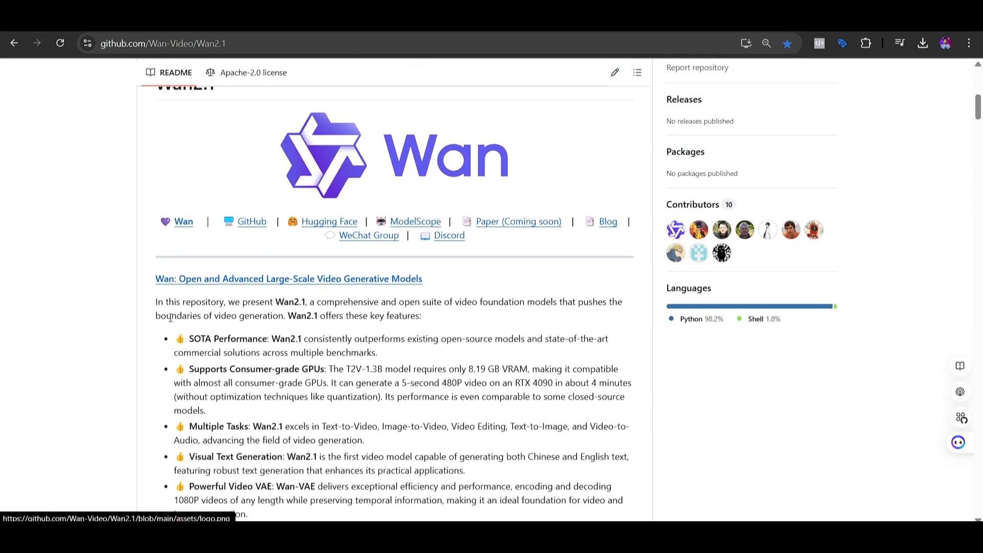
{"action": "scroll", "coordinate": [200, 245], "scroll_direction": "down", "scroll_amount": 2}
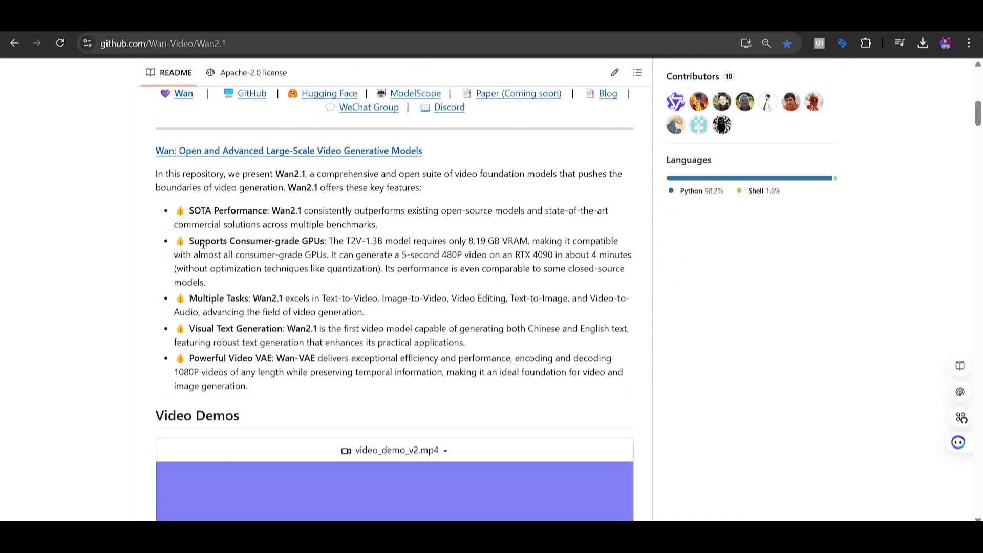
{"action": "left_click_drag", "start_coordinate": [191, 242], "coordinate": [340, 244]}
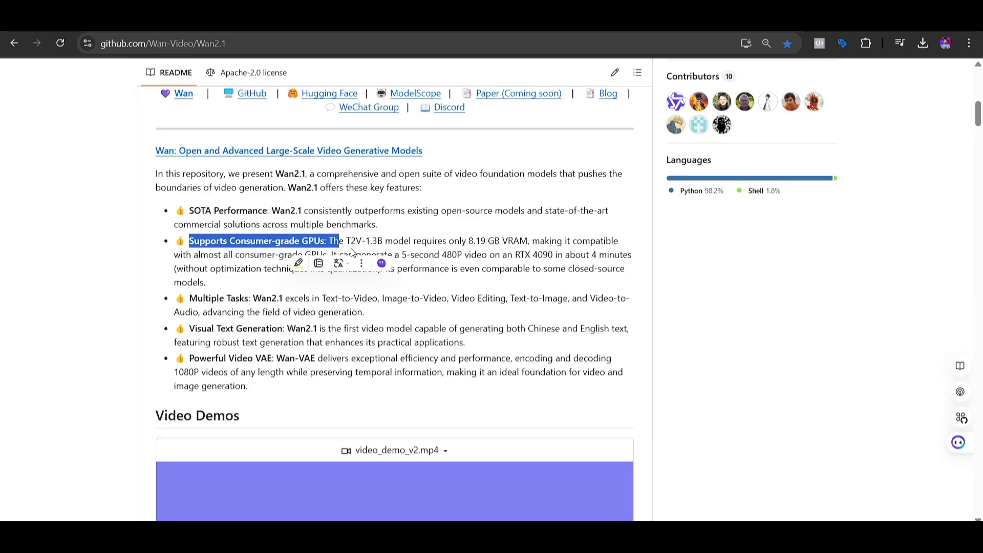
{"action": "left_click", "coordinate": [415, 259]}
{"action": "left_click_drag", "start_coordinate": [406, 257], "coordinate": [463, 256]}
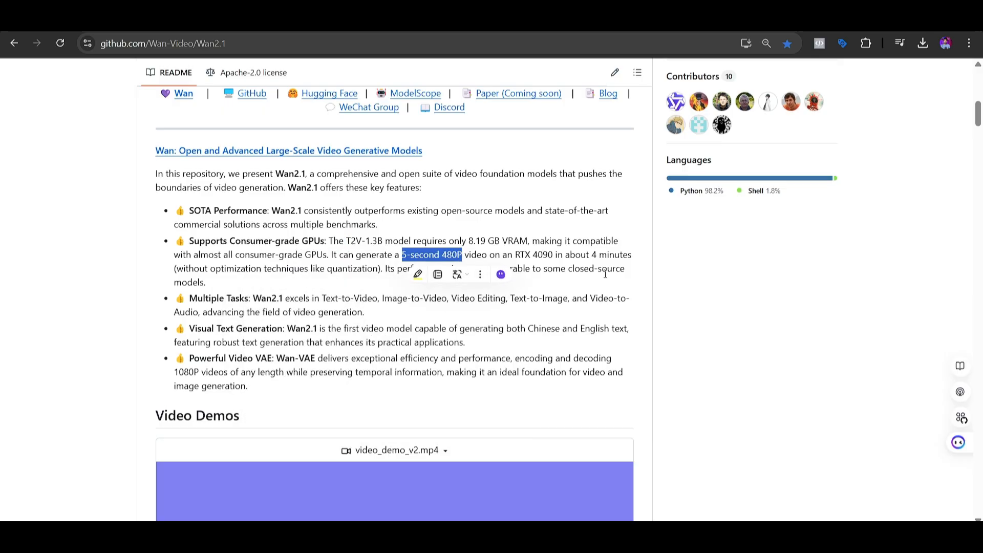
{"action": "left_click", "coordinate": [560, 265]}
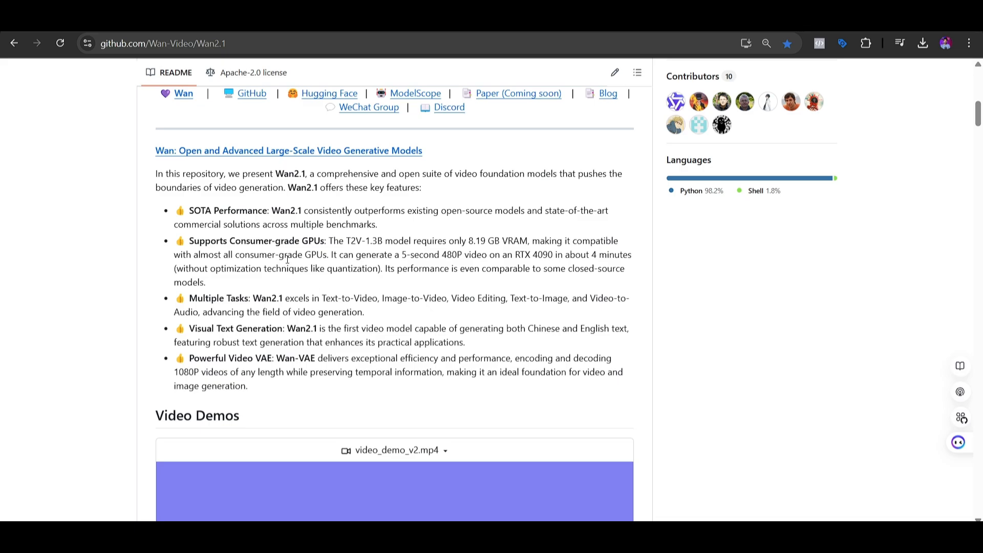
{"action": "left_click_drag", "start_coordinate": [345, 241], "coordinate": [385, 240]}
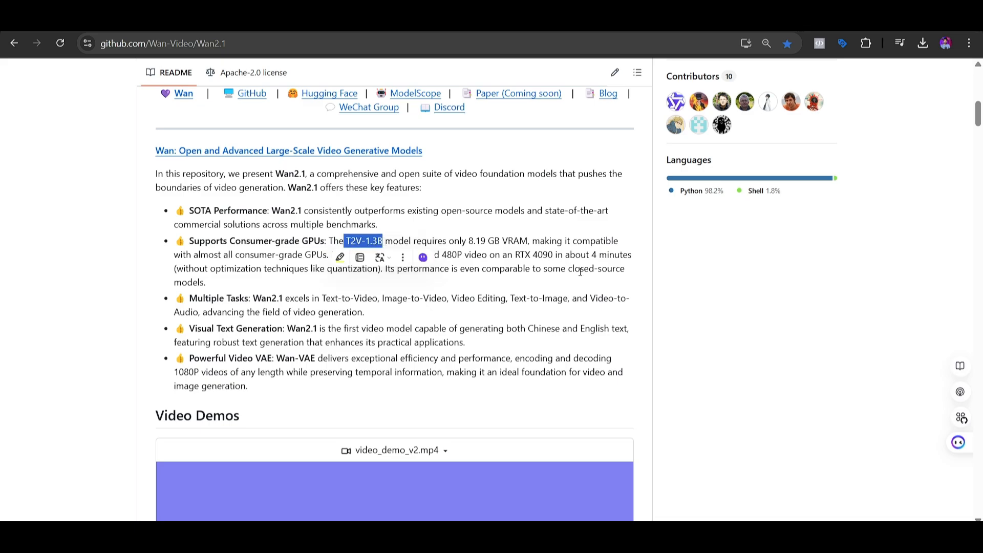
{"action": "left_click", "coordinate": [637, 281]}
- Review the README's Model Download table, checking the T2V-14B and I2V-14B-720P models and their supported resolutions
{"action": "scroll", "coordinate": [271, 334], "scroll_direction": "down", "scroll_amount": 2}
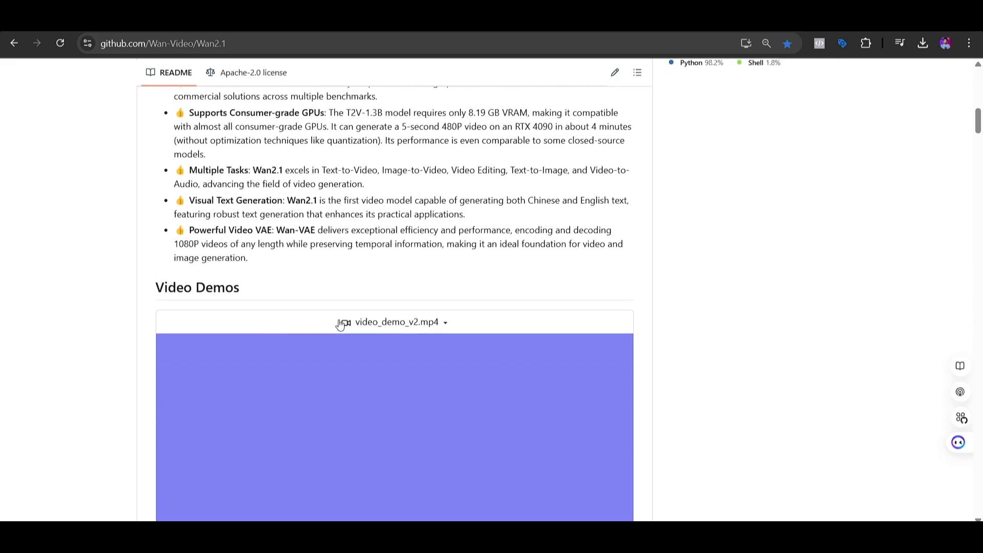
{"action": "scroll", "coordinate": [271, 334], "scroll_direction": "down", "scroll_amount": 12}
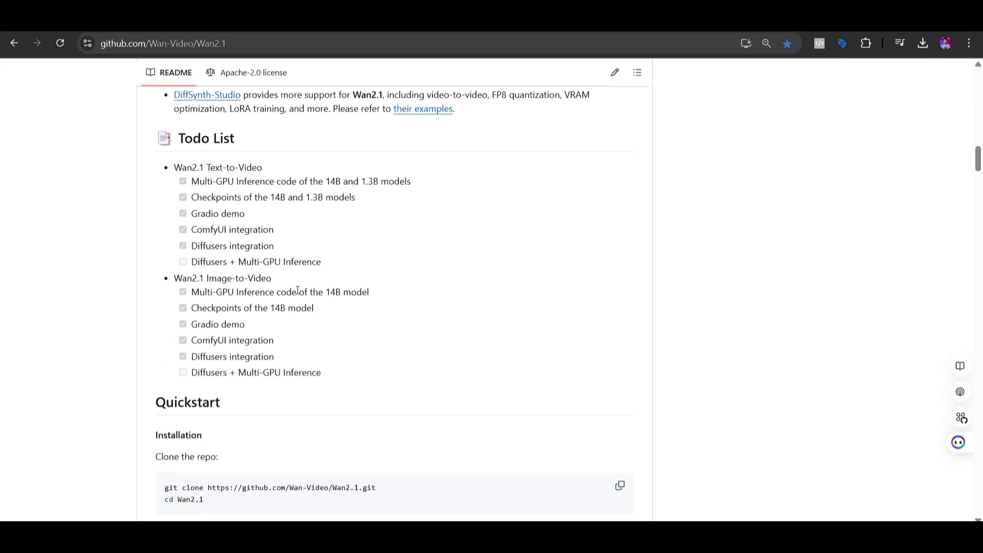
{"action": "scroll", "coordinate": [298, 291], "scroll_direction": "down", "scroll_amount": 6}
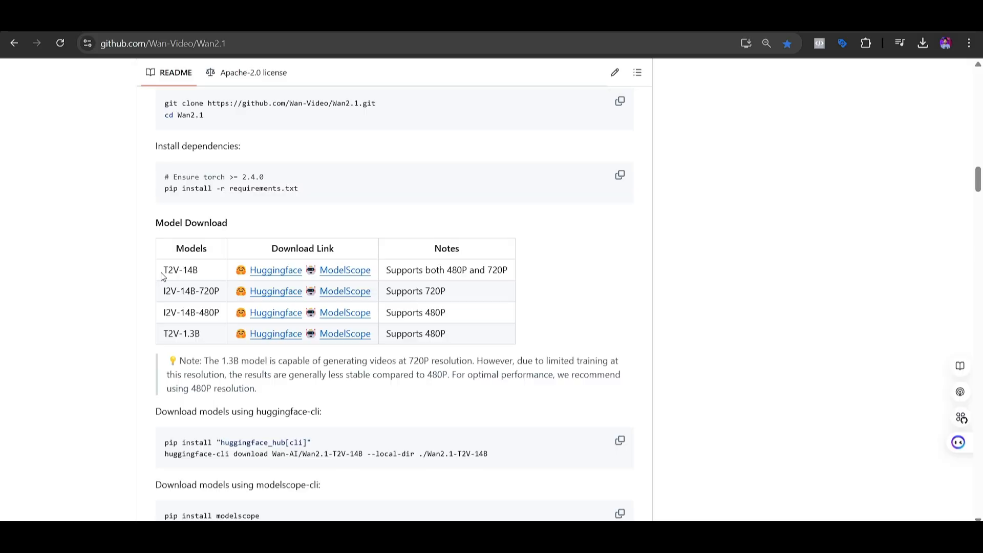
{"action": "left_click_drag", "start_coordinate": [163, 277], "coordinate": [201, 275]}
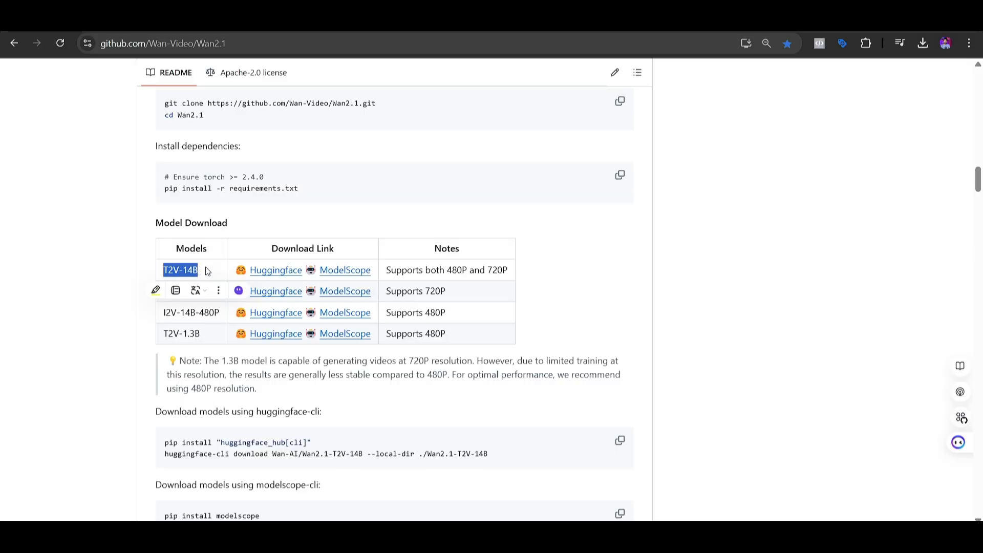
{"action": "left_click", "coordinate": [208, 269]}
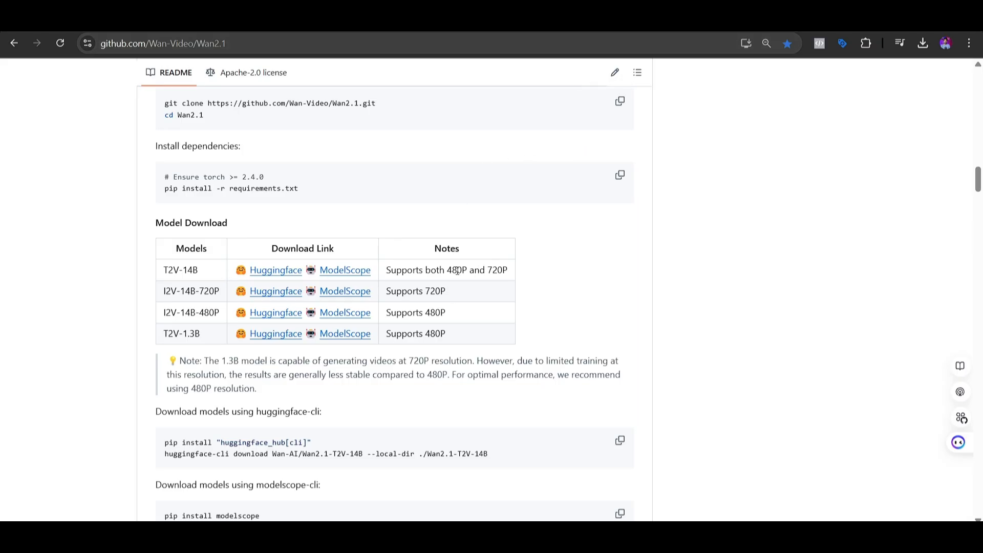
{"action": "left_click_drag", "start_coordinate": [448, 272], "coordinate": [467, 272]}
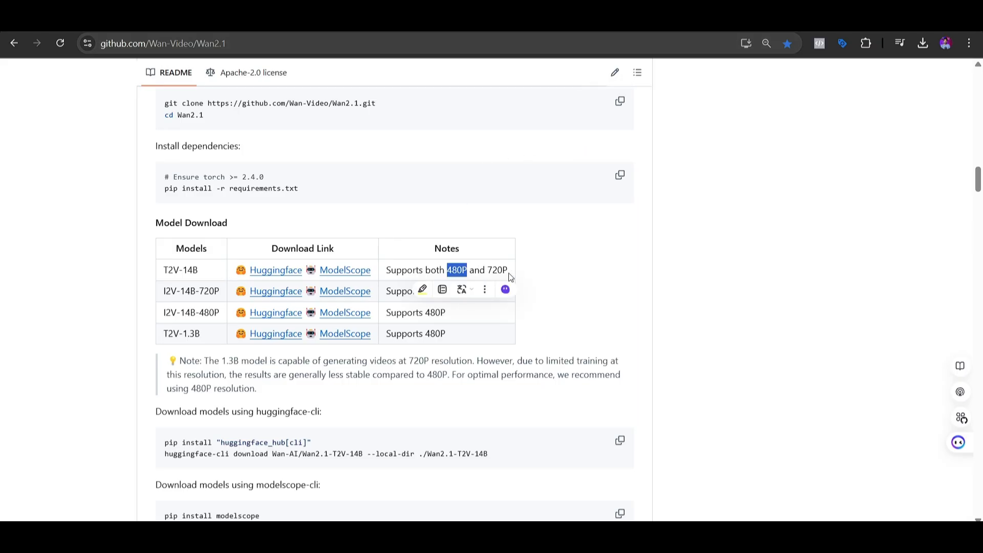
{"action": "left_click", "coordinate": [614, 281]}
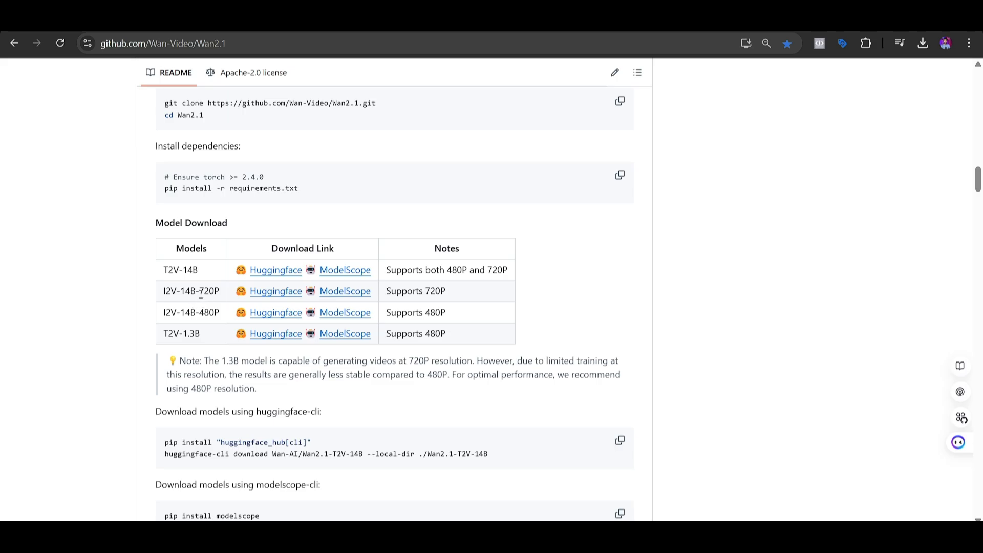
{"action": "left_click_drag", "start_coordinate": [200, 292], "coordinate": [215, 292]}
{"action": "left_click", "coordinate": [154, 280]}
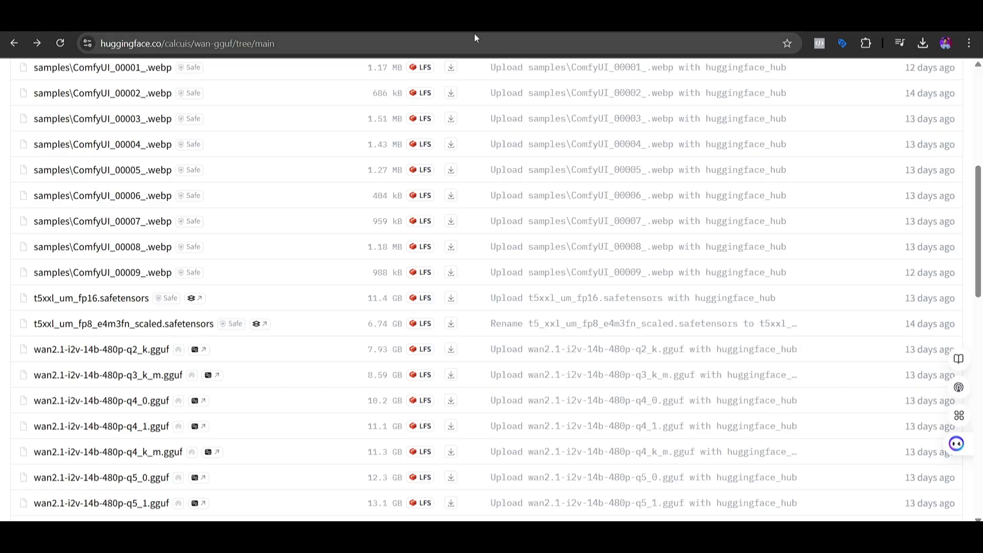
- Look over the Wan-AI model list on Hugging Face and the open ComfyUI-WanVideoWrapper repository page
{"action": "left_click", "coordinate": [453, 21]}
{"action": "scroll", "coordinate": [441, 268], "scroll_direction": "down", "scroll_amount": 5}
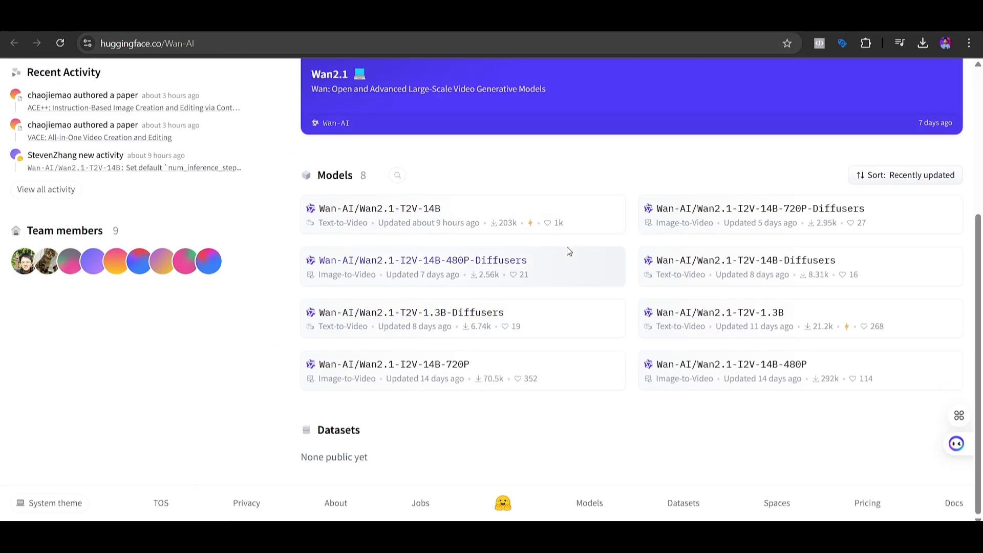
{"action": "scroll", "coordinate": [586, 249], "scroll_direction": "up", "scroll_amount": 5}
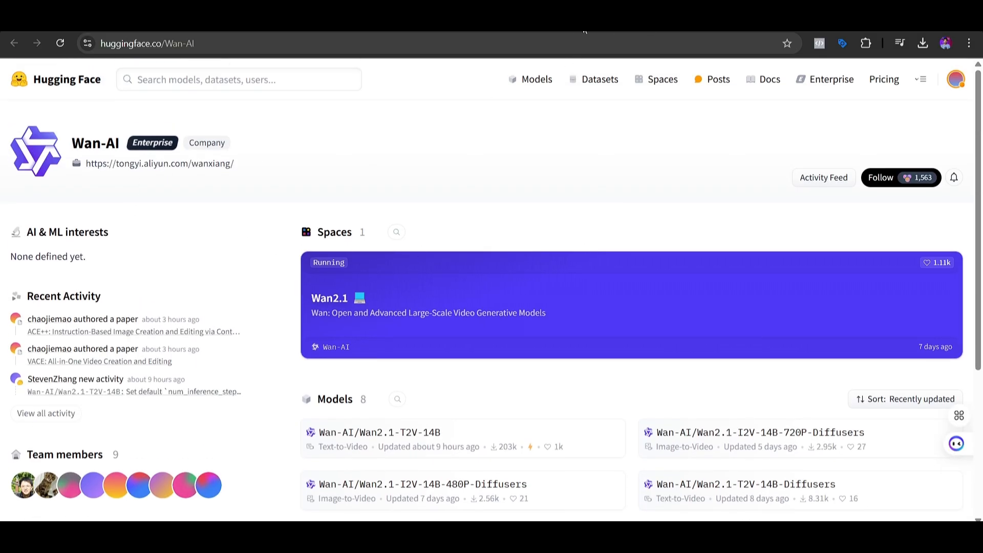
{"action": "left_click", "coordinate": [505, 22]}
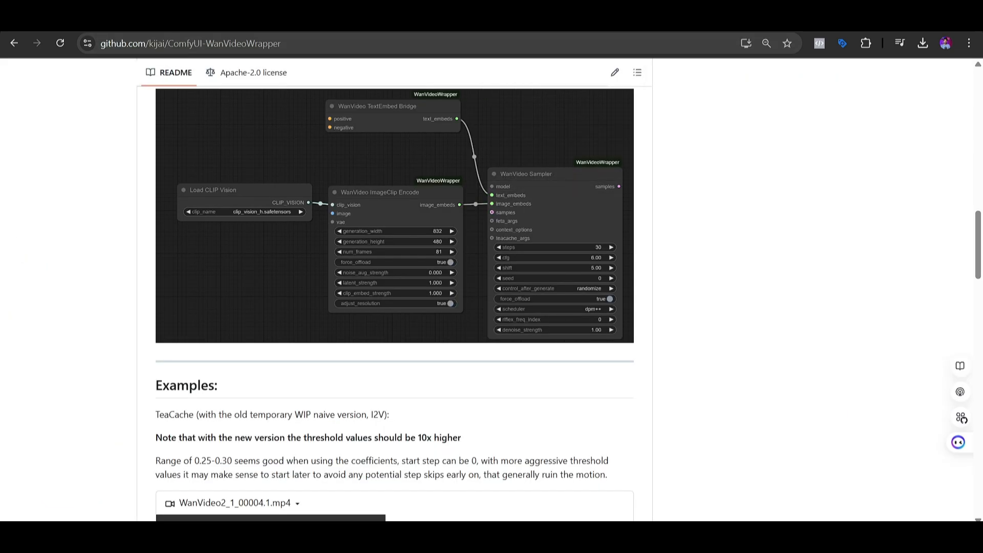
{"action": "left_click", "coordinate": [455, 21]}
- Search the web for "comfyui wan 2.1" and open the ComfyUI_examples page on Wan 2.1 Models
{"action": "key", "text": "ctrl+t"}
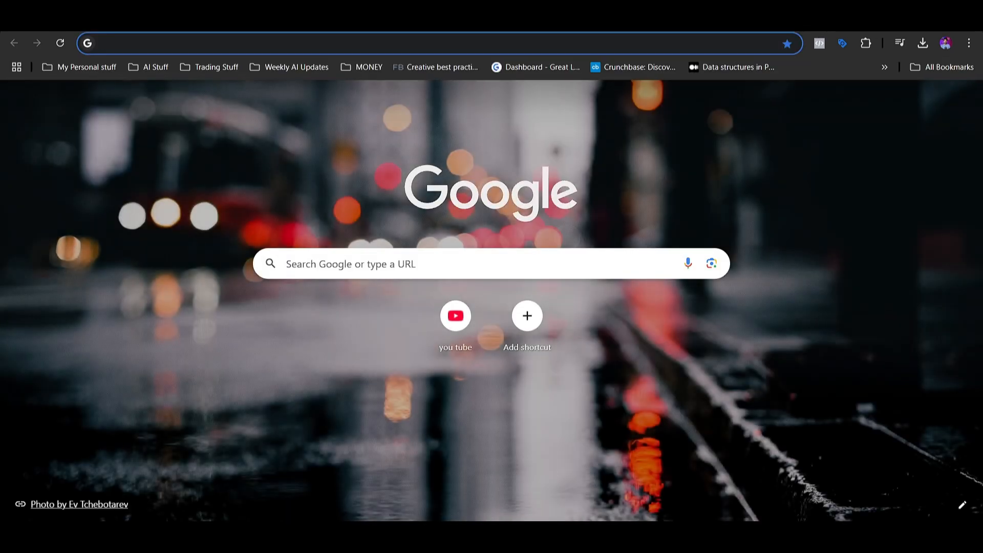
{"action": "type", "text": "comfyu"}
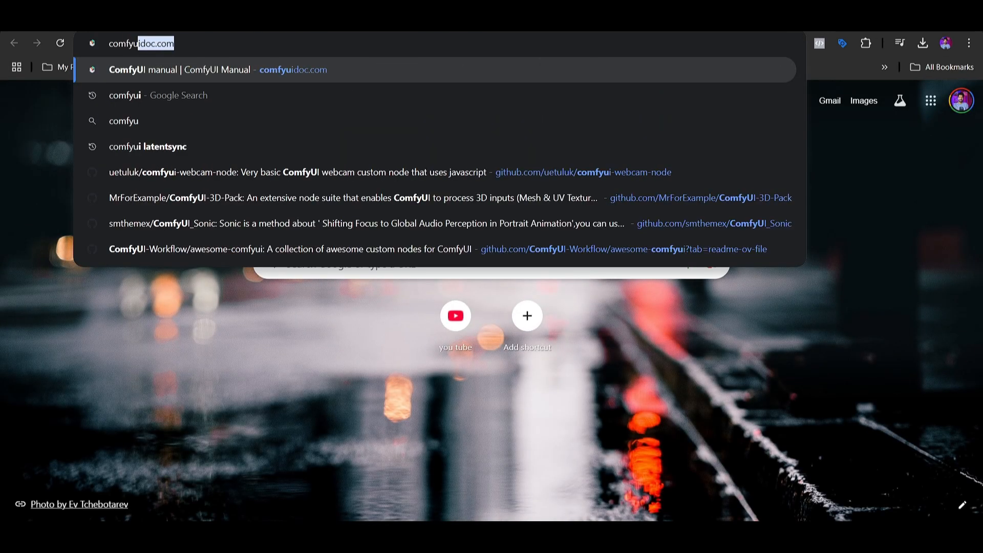
{"action": "key", "text": "BackSpace"}
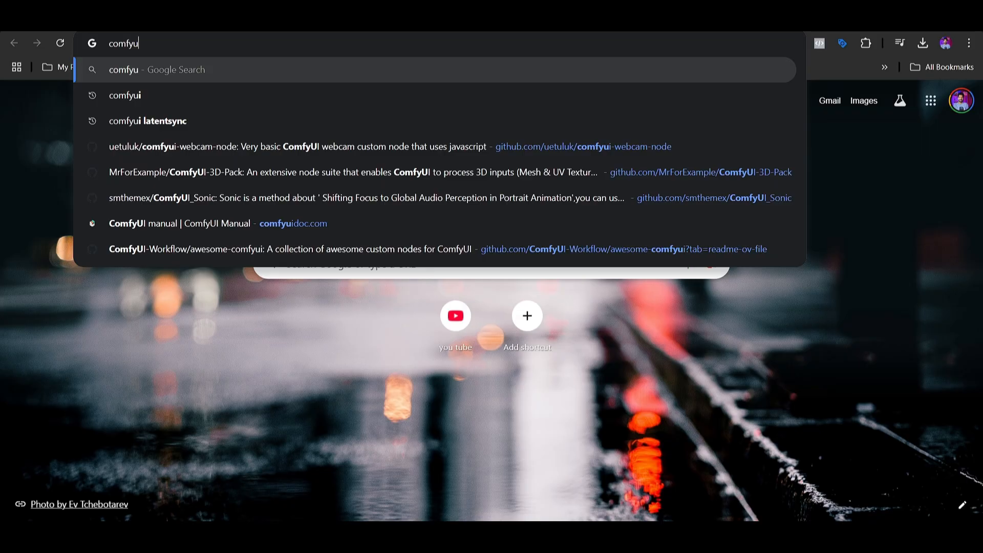
{"action": "type", "text": "i wan "}
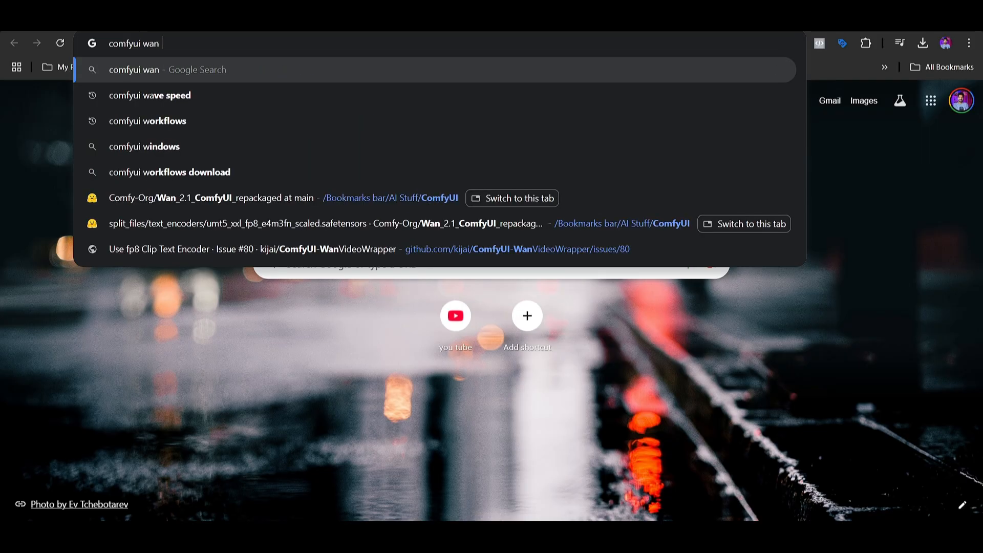
{"action": "type", "text": "2.1"}
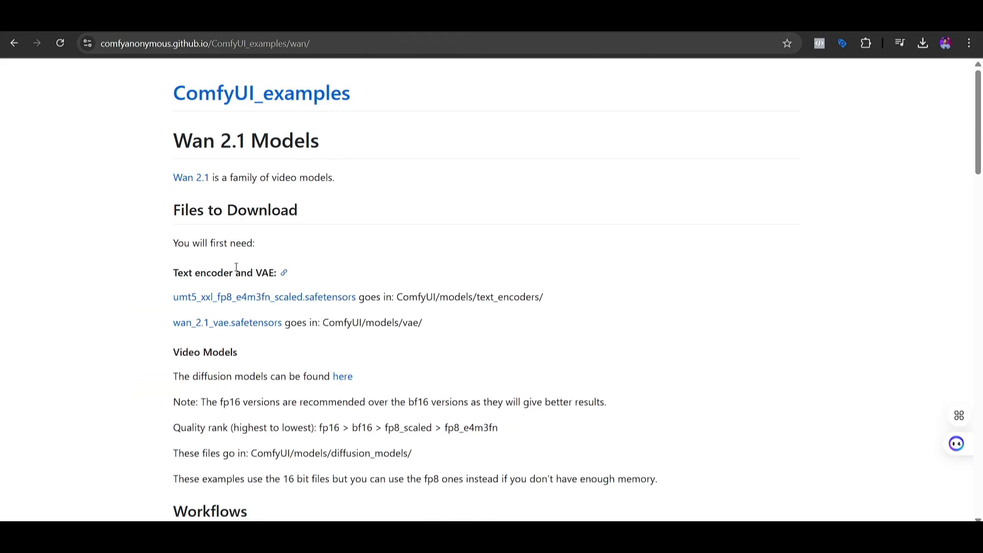
- Examine the Wan 2.1 Models page for the files to download and the text-to-video and image-to-video example workflows
{"action": "scroll", "coordinate": [419, 208], "scroll_direction": "down", "scroll_amount": 3}
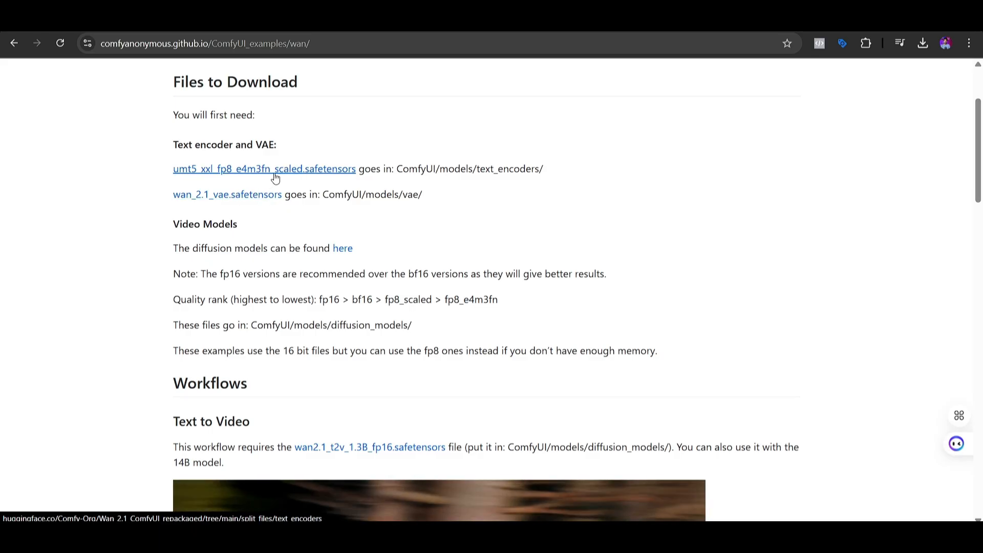
{"action": "scroll", "coordinate": [358, 241], "scroll_direction": "down", "scroll_amount": 7}
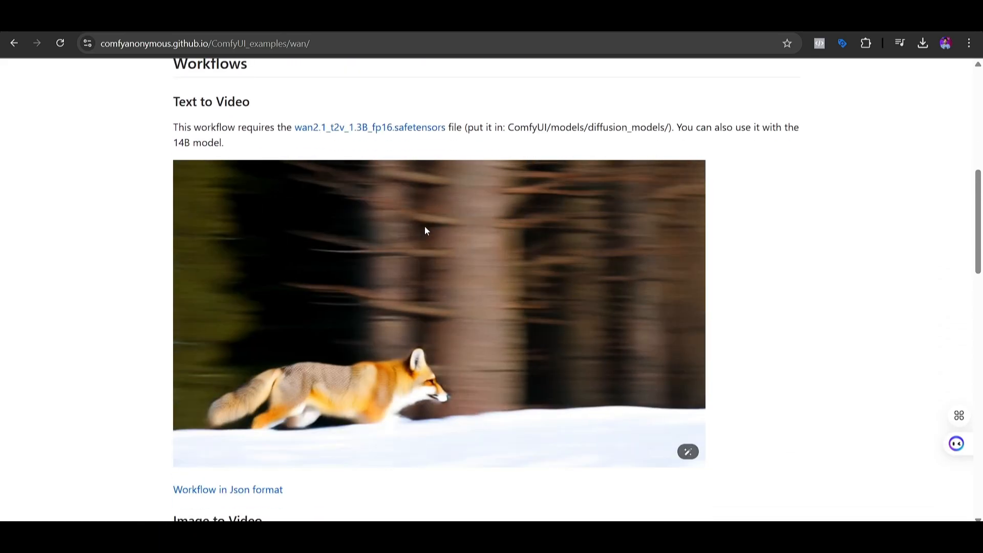
{"action": "scroll", "coordinate": [329, 198], "scroll_direction": "up", "scroll_amount": 1}
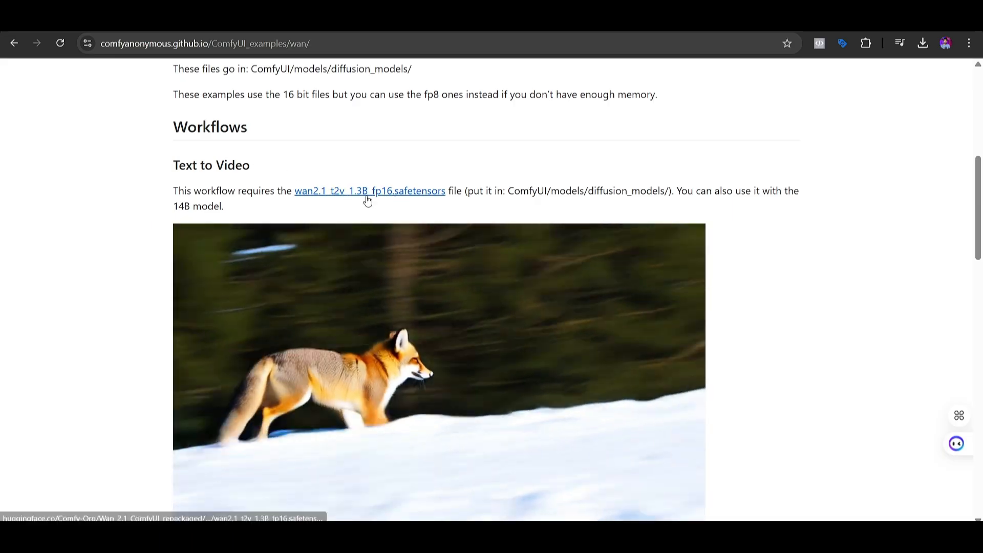
{"action": "scroll", "coordinate": [379, 197], "scroll_direction": "down", "scroll_amount": 5}
{"action": "scroll", "coordinate": [448, 181], "scroll_direction": "up", "scroll_amount": 1}
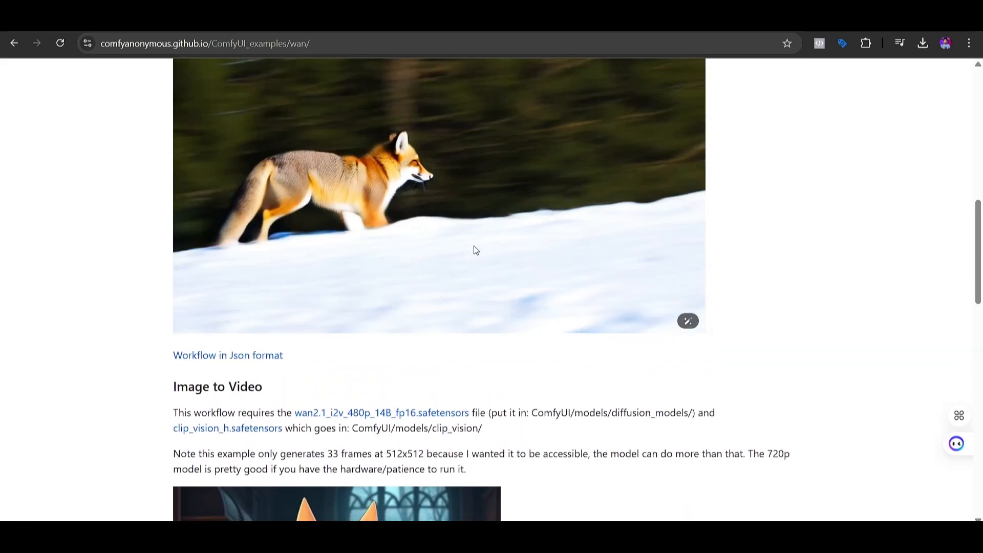
{"action": "scroll", "coordinate": [202, 305], "scroll_direction": "down", "scroll_amount": 1}
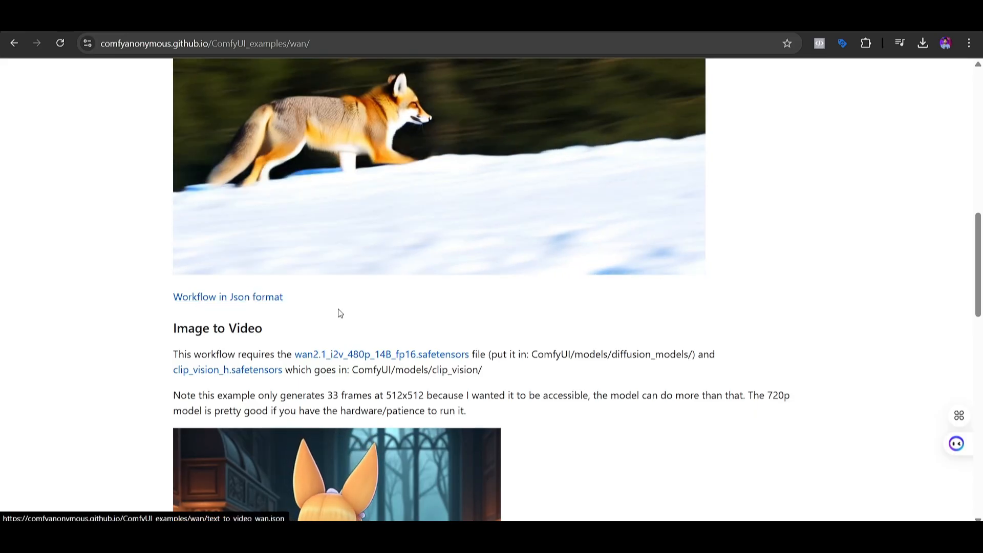
{"action": "scroll", "coordinate": [545, 143], "scroll_direction": "down", "scroll_amount": 5}
{"action": "scroll", "coordinate": [556, 182], "scroll_direction": "down", "scroll_amount": 4}
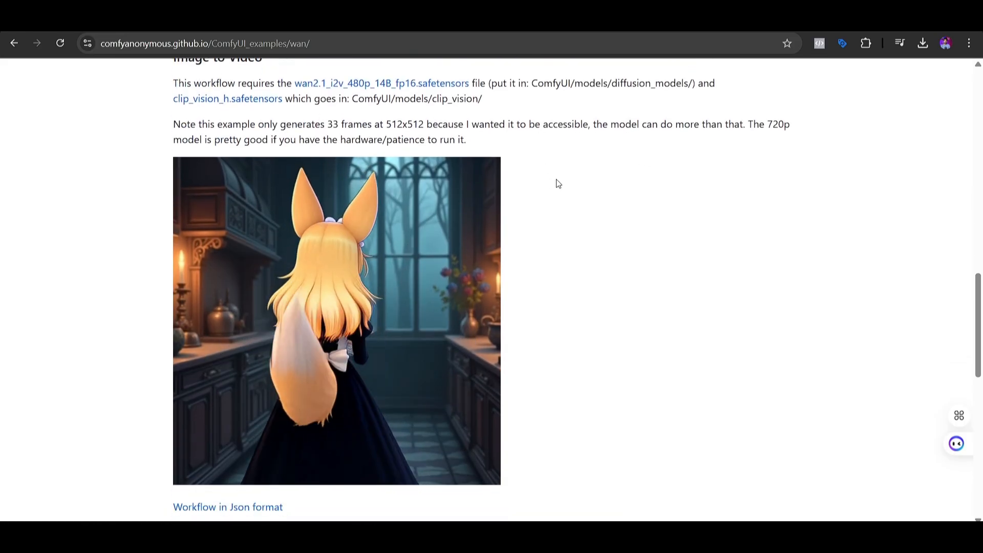
{"action": "scroll", "coordinate": [479, 246], "scroll_direction": "up", "scroll_amount": 11}
{"action": "scroll", "coordinate": [686, 154], "scroll_direction": "up", "scroll_amount": 2}
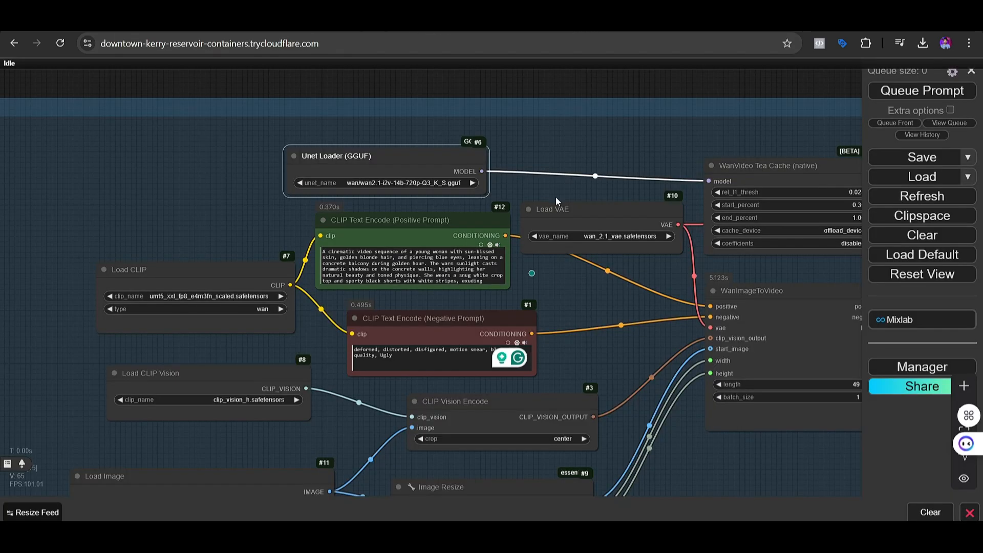
- Inspect the WAN 2.1 image-to-video workflow in ComfyUI and shift the Unet Loader (GGUF) node slightly up and right
{"action": "scroll", "coordinate": [555, 198], "scroll_direction": "down", "scroll_amount": 8}
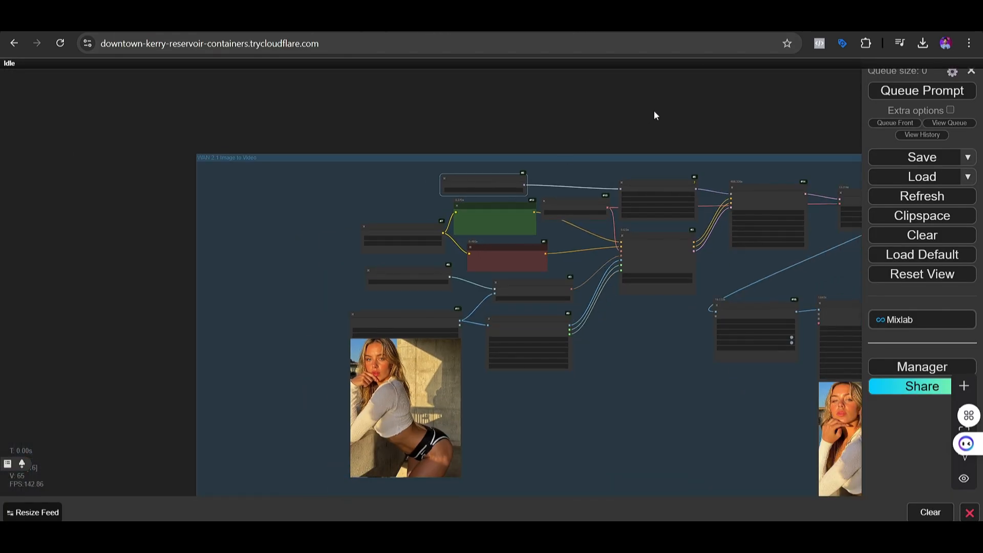
{"action": "scroll", "coordinate": [525, 361], "scroll_direction": "up", "scroll_amount": 3}
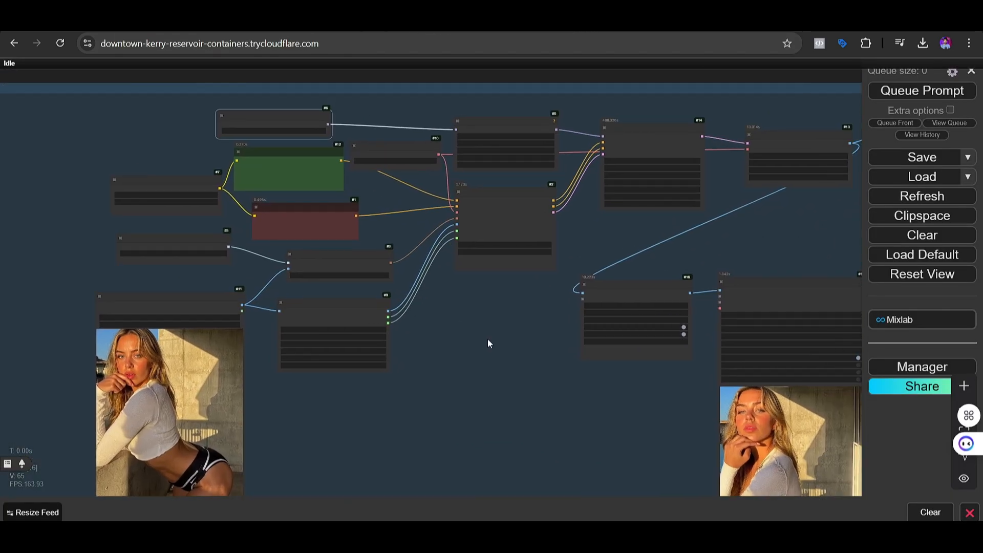
{"action": "left_click_drag", "start_coordinate": [498, 327], "coordinate": [412, 330]}
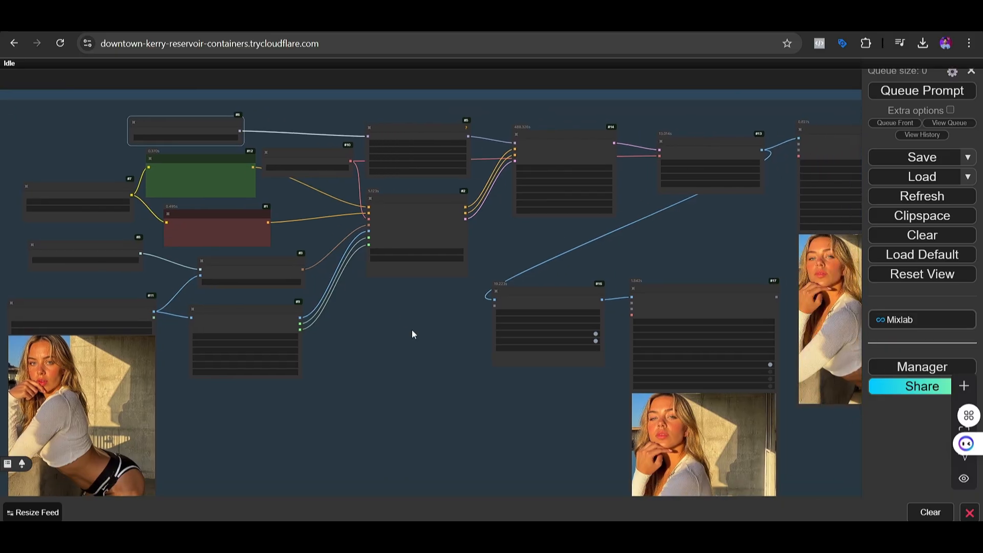
{"action": "scroll", "coordinate": [411, 327], "scroll_direction": "down", "scroll_amount": 4}
{"action": "left_click_drag", "start_coordinate": [342, 379], "coordinate": [379, 284]}
{"action": "scroll", "coordinate": [379, 284], "scroll_direction": "up", "scroll_amount": 2}
{"action": "scroll", "coordinate": [379, 283], "scroll_direction": "up", "scroll_amount": 15}
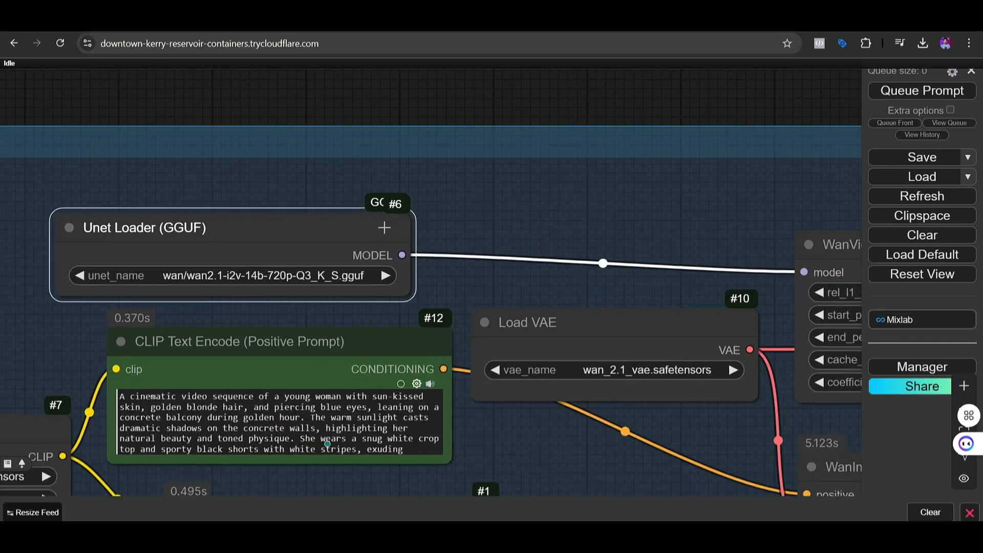
{"action": "scroll", "coordinate": [384, 227], "scroll_direction": "up", "scroll_amount": 1}
{"action": "left_click_drag", "start_coordinate": [301, 233], "coordinate": [325, 218]}
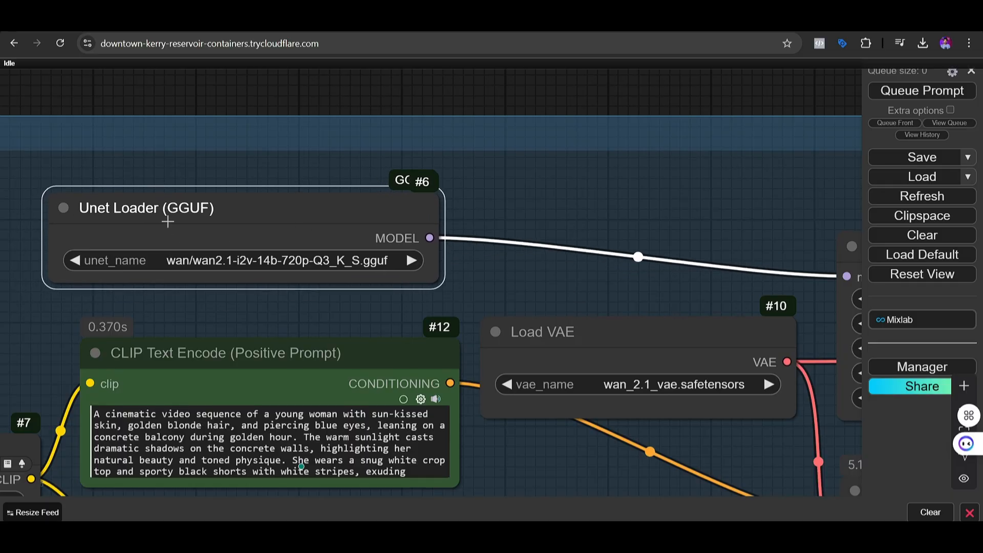
- Switch to the calcuis/wan-gguf repository on Hugging Face and examine its file list for the 480p and 720p GGUF models
{"action": "left_click_drag", "start_coordinate": [570, 225], "coordinate": [550, 240]}
{"action": "left_click", "coordinate": [537, 19]}
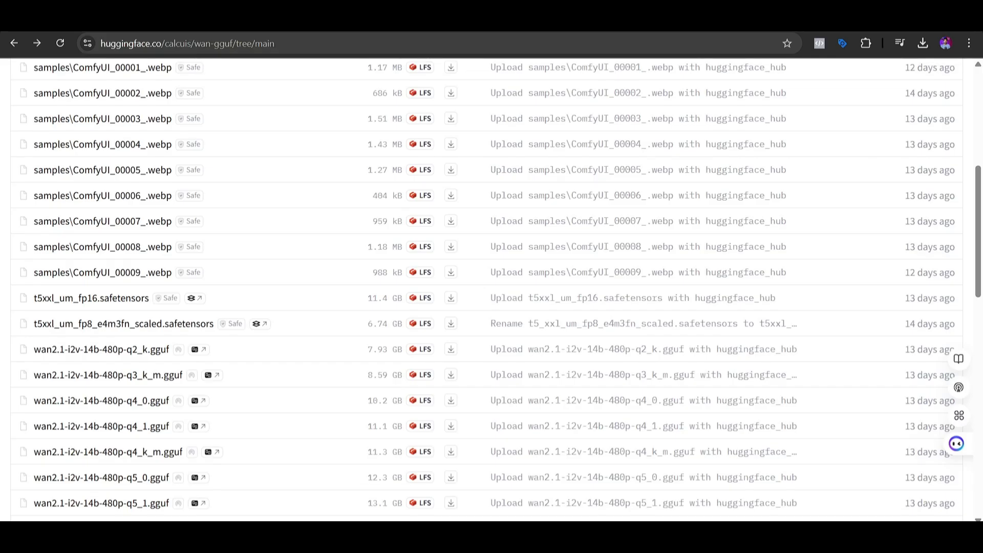
{"action": "scroll", "coordinate": [241, 224], "scroll_direction": "up", "scroll_amount": 7}
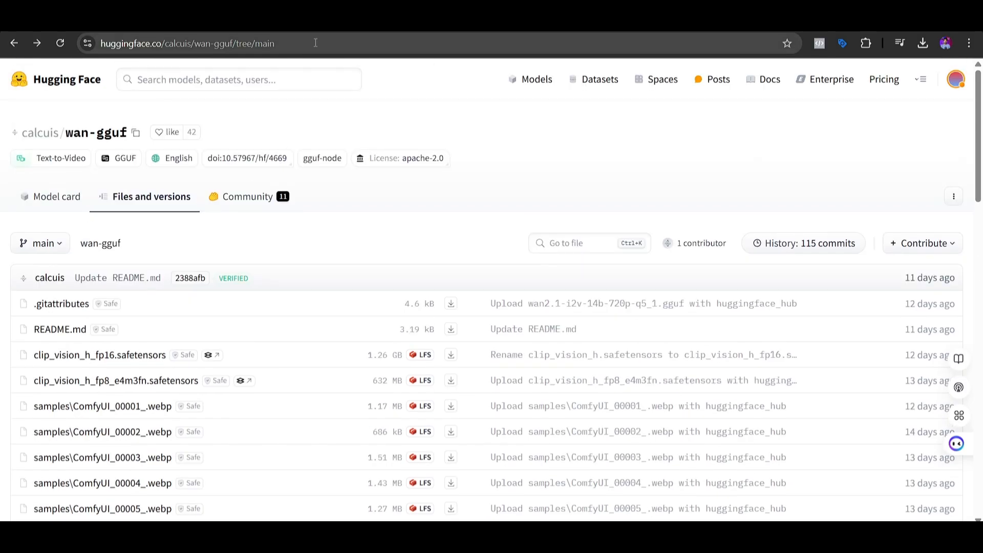
{"action": "scroll", "coordinate": [341, 279], "scroll_direction": "down", "scroll_amount": 5}
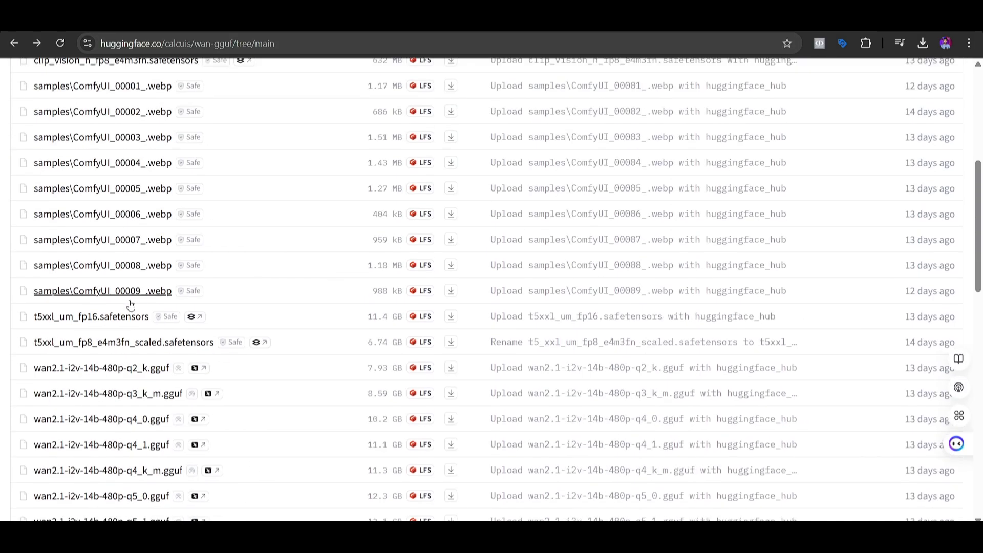
{"action": "scroll", "coordinate": [228, 359], "scroll_direction": "down", "scroll_amount": 5}
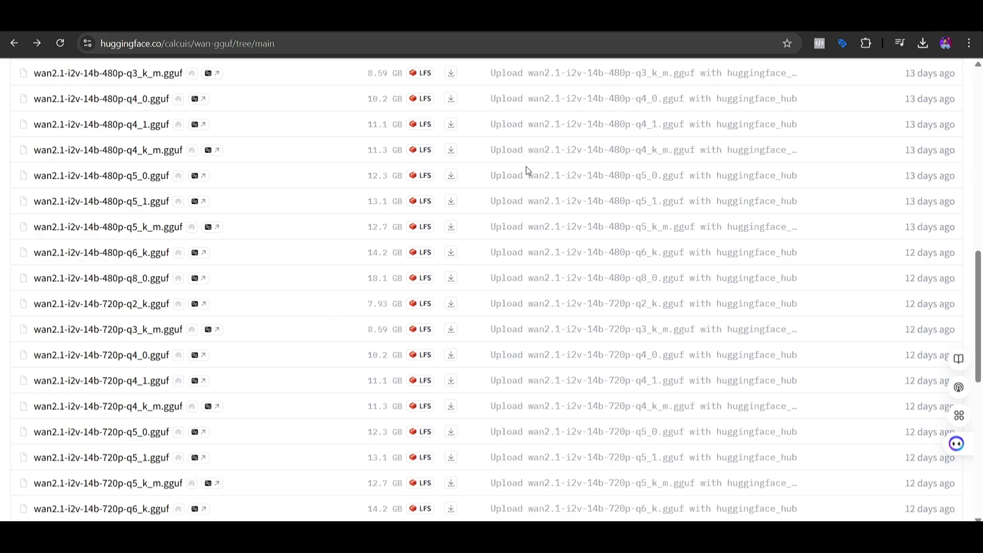
{"action": "scroll", "coordinate": [368, 247], "scroll_direction": "up", "scroll_amount": 5}
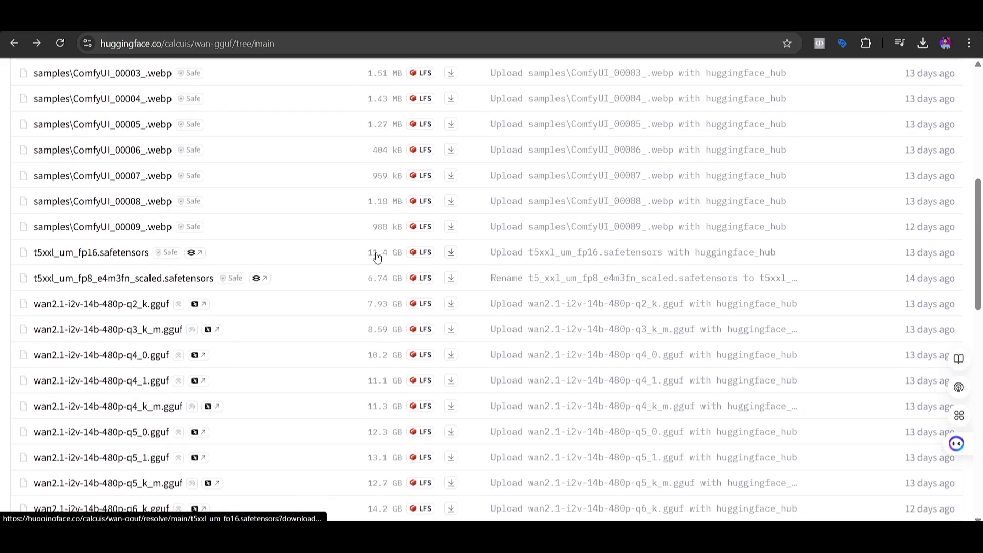
{"action": "scroll", "coordinate": [377, 254], "scroll_direction": "up", "scroll_amount": 5}
{"action": "scroll", "coordinate": [391, 219], "scroll_direction": "down", "scroll_amount": 10}
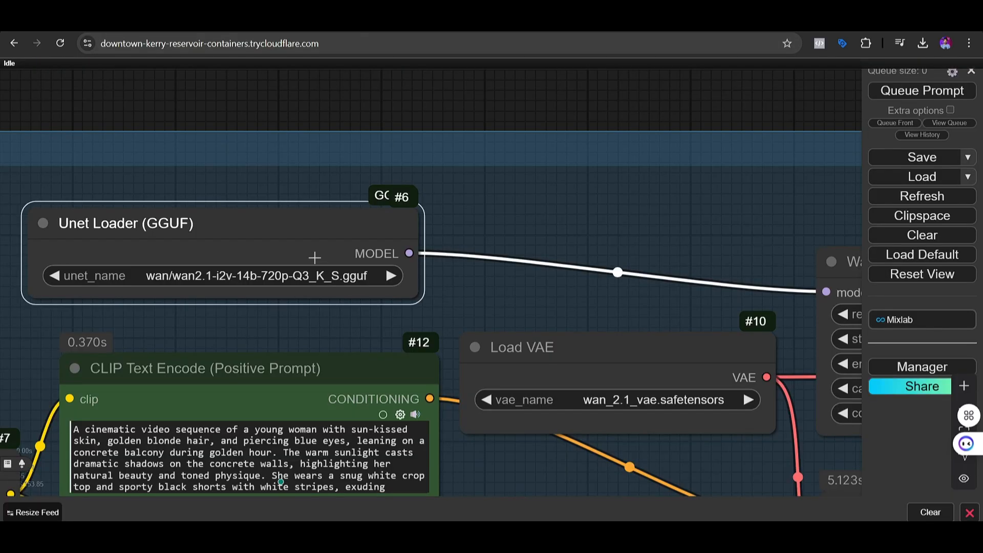
- Back in the ComfyUI workflow, move the Unet Loader (GGUF) node to the right and shift the WanVideo Tea Cache (native) node slightly up
{"action": "scroll", "coordinate": [315, 258], "scroll_direction": "down", "scroll_amount": 4}
{"action": "left_click_drag", "start_coordinate": [548, 194], "coordinate": [595, 172]}
{"action": "left_click_drag", "start_coordinate": [280, 204], "coordinate": [327, 203]}
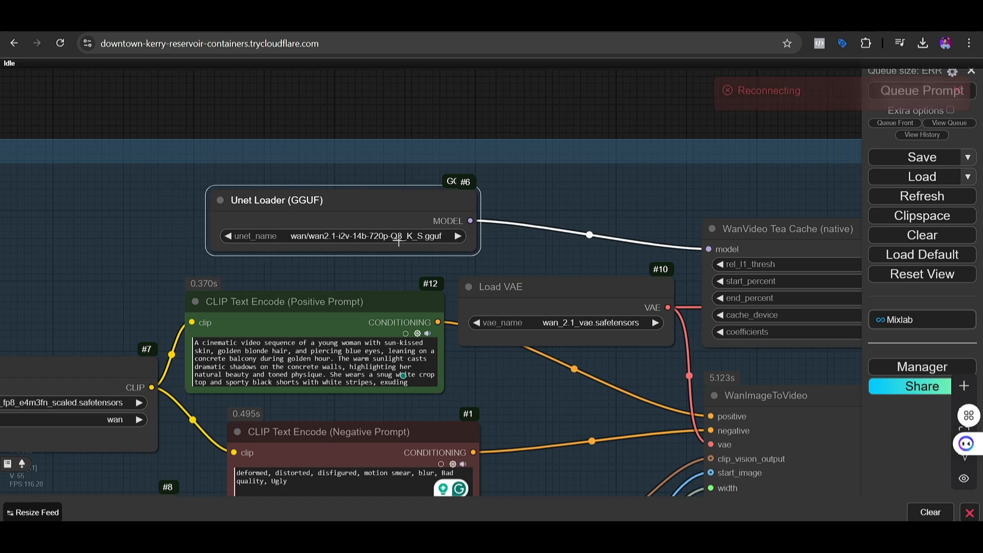
{"action": "left_click_drag", "start_coordinate": [549, 201], "coordinate": [318, 183]}
{"action": "left_click_drag", "start_coordinate": [609, 211], "coordinate": [610, 196]}
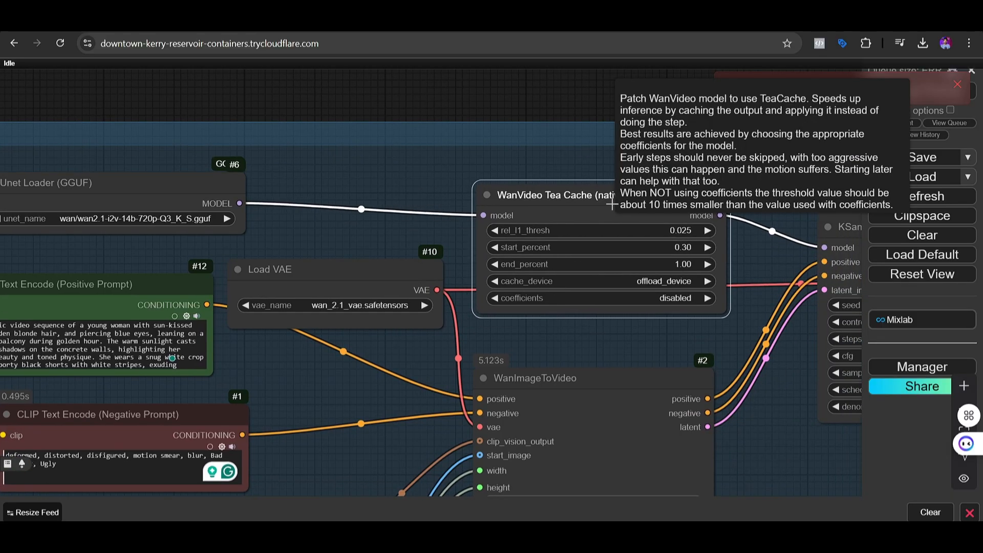
{"action": "left_click_drag", "start_coordinate": [556, 118], "coordinate": [456, 154]}
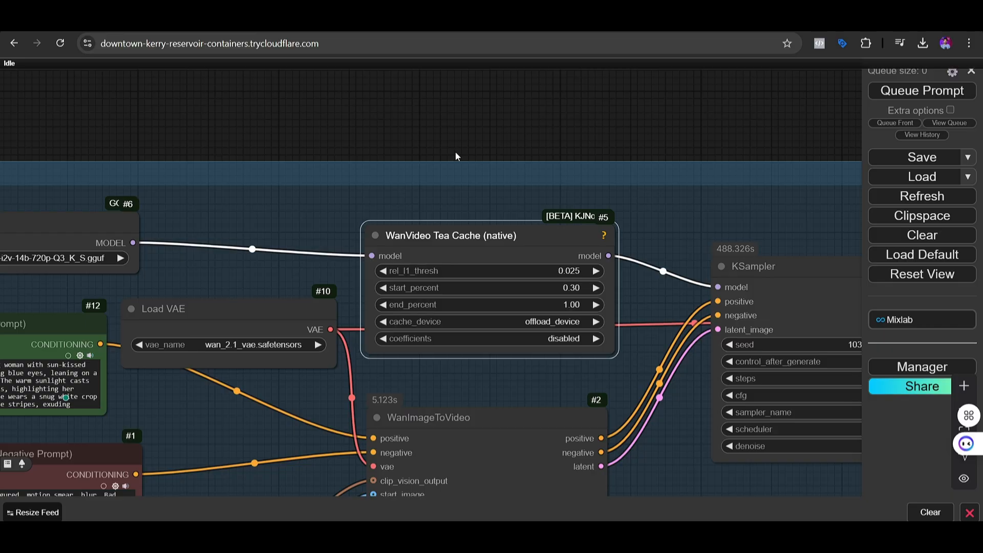
{"action": "left_click_drag", "start_coordinate": [460, 234], "coordinate": [469, 228]}
- Shift the KSampler node slightly up and right, and move the WanImageToVideo node slightly down
{"action": "scroll", "coordinate": [230, 252], "scroll_direction": "down", "scroll_amount": 3}
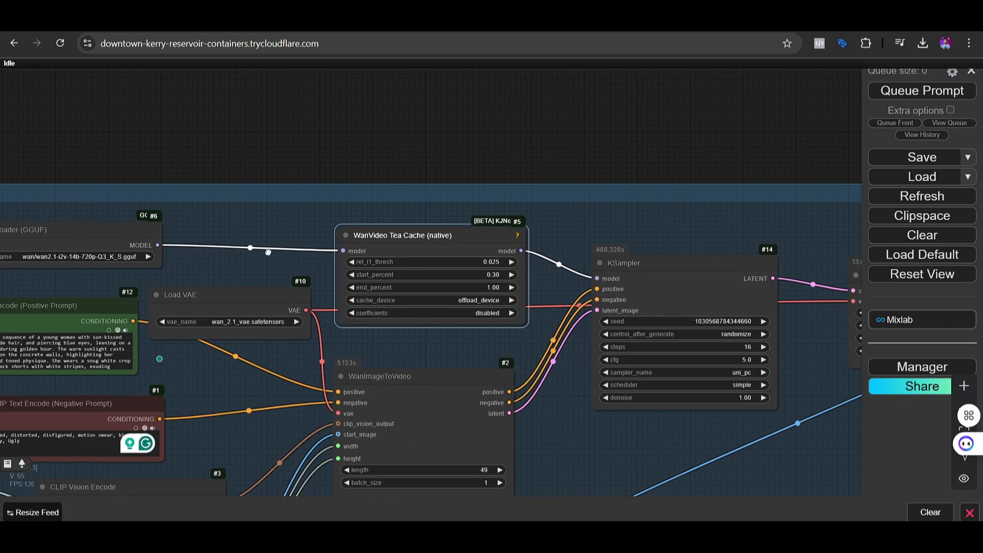
{"action": "left_click_drag", "start_coordinate": [236, 278], "coordinate": [369, 221]}
{"action": "left_click_drag", "start_coordinate": [703, 353], "coordinate": [533, 308]}
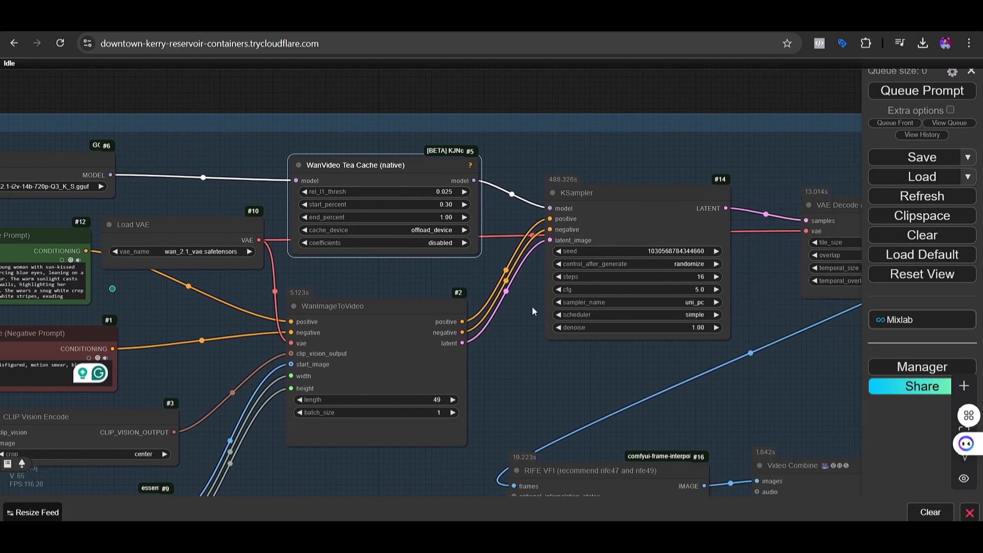
{"action": "mouse_move", "coordinate": [622, 194]}
{"action": "left_mouse_down"}
{"action": "mouse_move", "coordinate": [635, 177]}
{"action": "mouse_move", "coordinate": [639, 188]}
{"action": "left_mouse_up"}
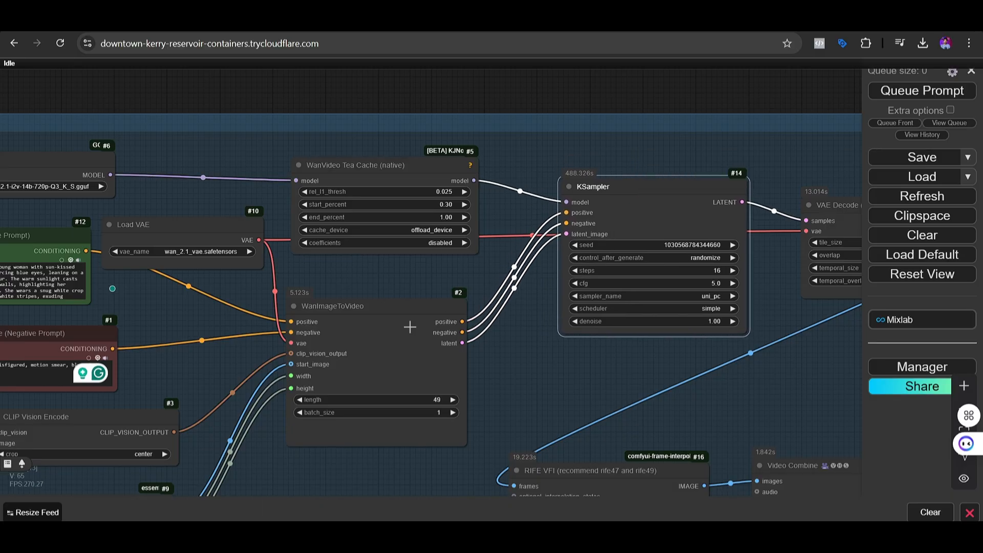
{"action": "left_click_drag", "start_coordinate": [389, 308], "coordinate": [390, 317]}
{"action": "left_click_drag", "start_coordinate": [506, 346], "coordinate": [533, 269]}
{"action": "scroll", "coordinate": [384, 255], "scroll_direction": "up", "scroll_amount": 2}
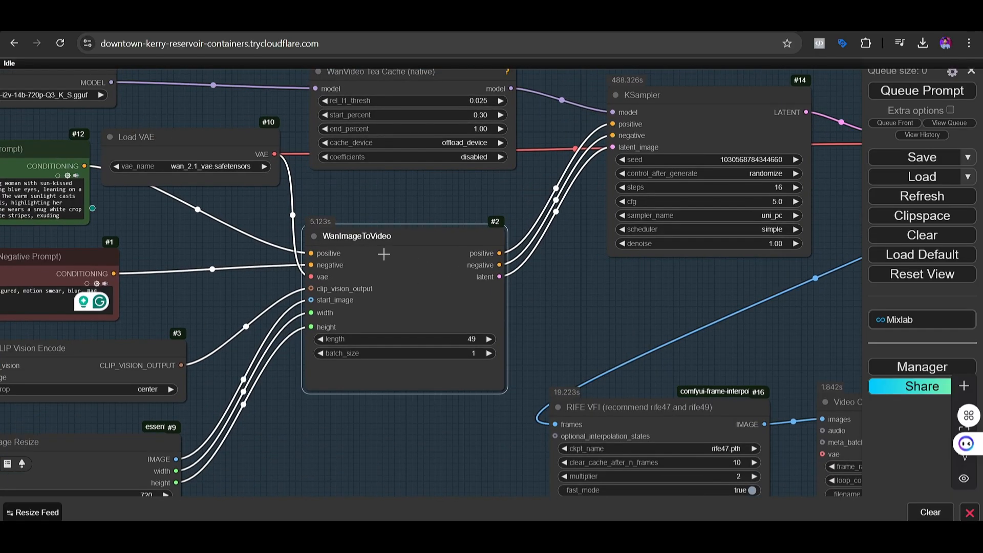
{"action": "left_click_drag", "start_coordinate": [407, 237], "coordinate": [404, 248]}
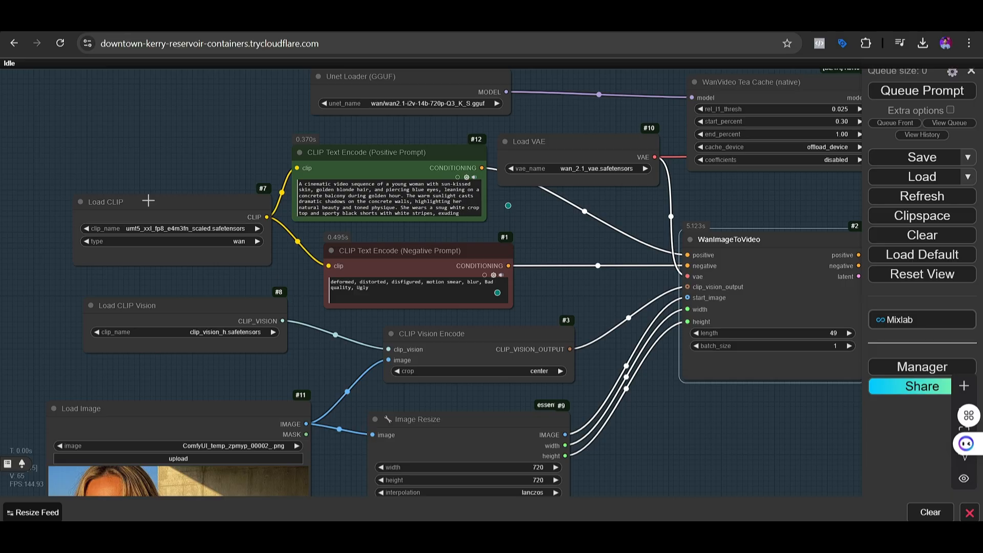
- Move the Load CLIP and negative prompt nodes up and left, and the positive prompt node slightly up
{"action": "left_click_drag", "start_coordinate": [149, 200], "coordinate": [131, 189]}
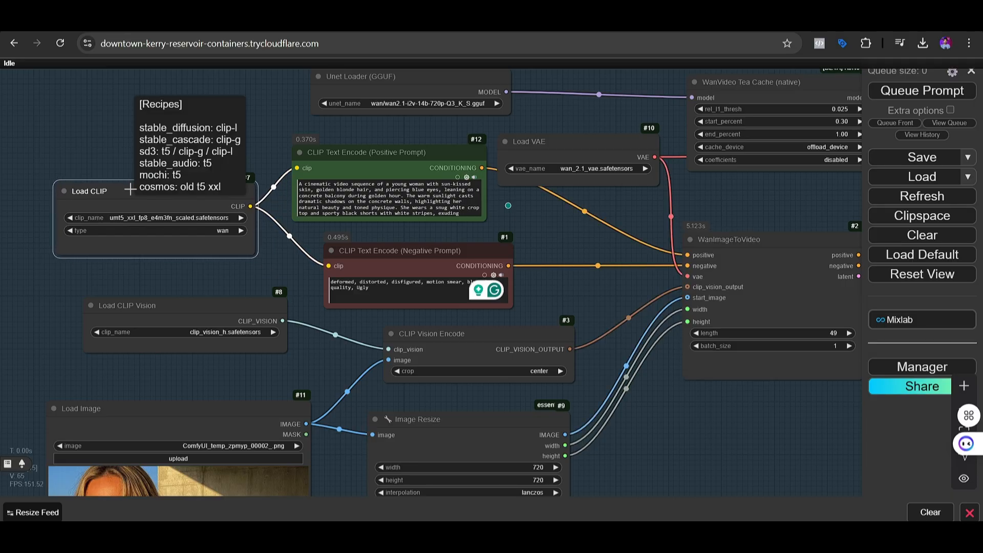
{"action": "left_click_drag", "start_coordinate": [377, 153], "coordinate": [380, 147]}
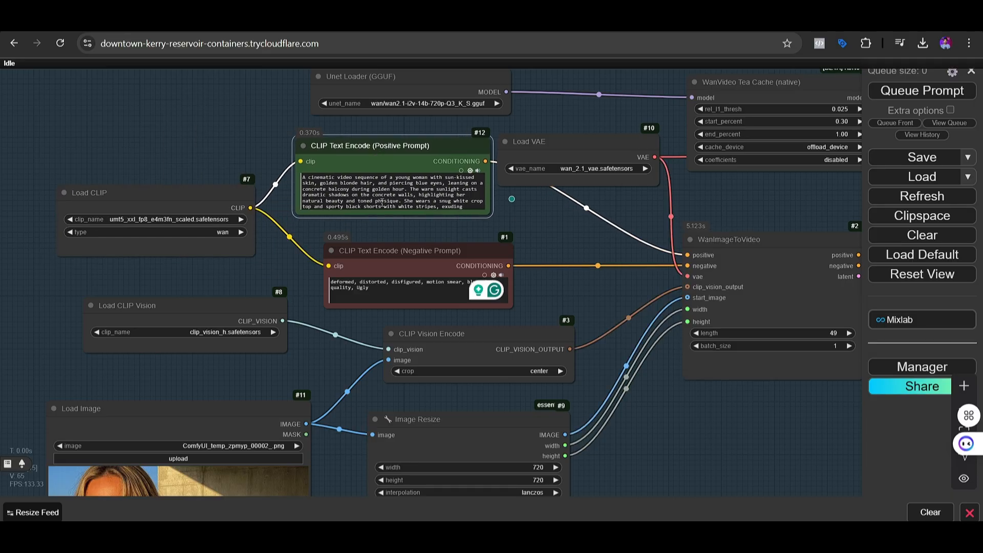
{"action": "left_click_drag", "start_coordinate": [407, 255], "coordinate": [387, 247]}
- Nudge the WanImageToVideo node right and move the Load VAE node up and slightly right
{"action": "left_click_drag", "start_coordinate": [558, 236], "coordinate": [348, 218]}
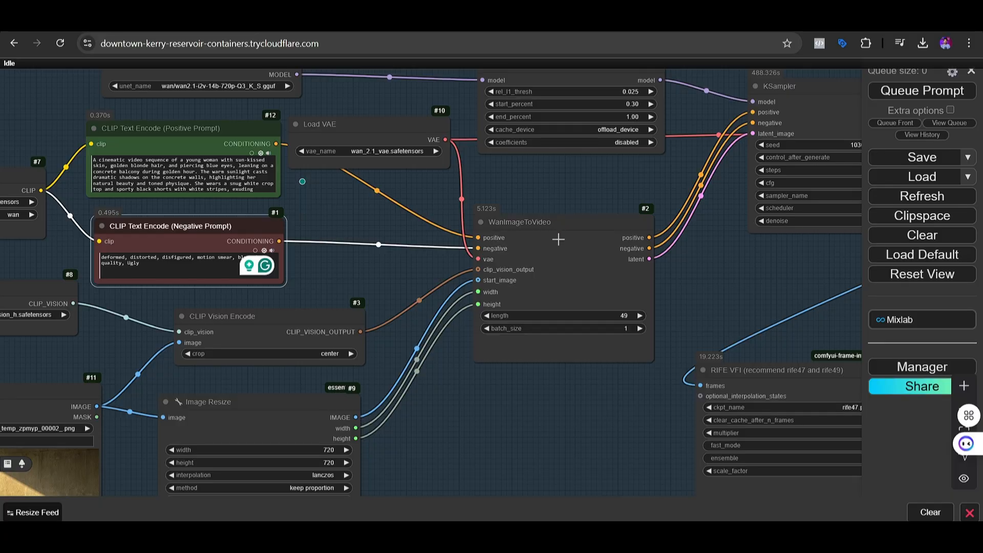
{"action": "left_click_drag", "start_coordinate": [561, 234], "coordinate": [566, 235]}
{"action": "left_click_drag", "start_coordinate": [390, 133], "coordinate": [396, 120]}
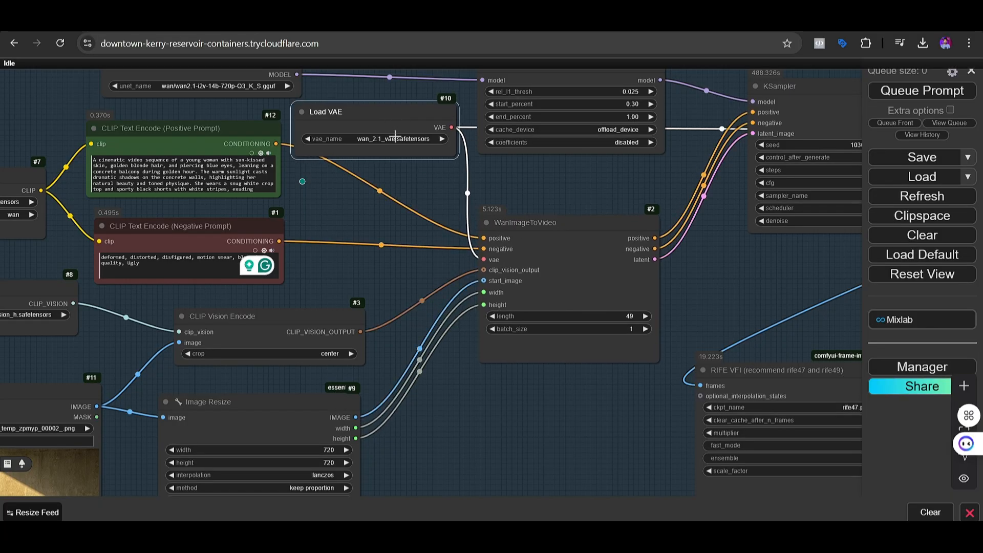
- Shift the Load CLIP Vision node left, and move the CLIP Vision Encode and Load Image nodes slightly up and left
{"action": "scroll", "coordinate": [392, 164], "scroll_direction": "up", "scroll_amount": 2}
{"action": "scroll", "coordinate": [421, 187], "scroll_direction": "down", "scroll_amount": 3}
{"action": "left_click_drag", "start_coordinate": [421, 187], "coordinate": [467, 120]}
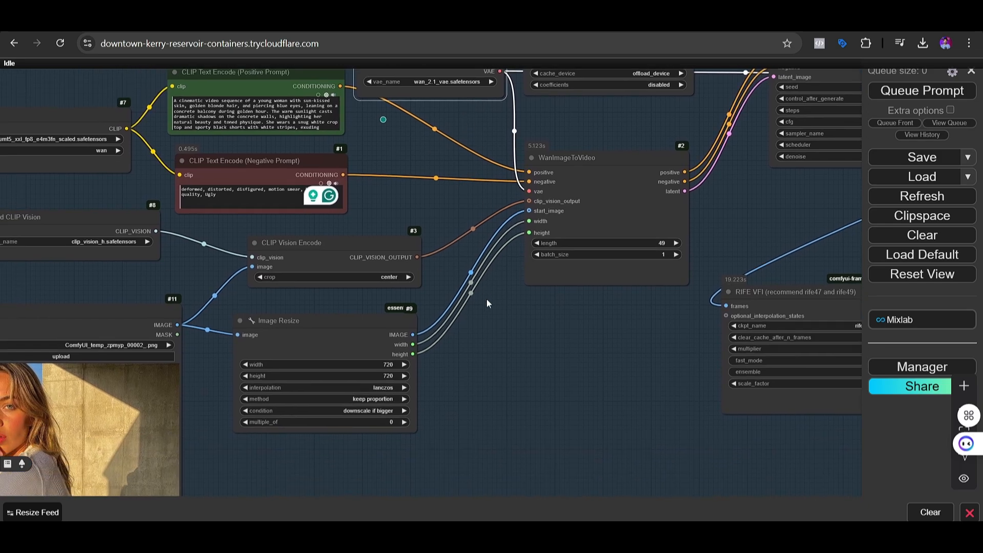
{"action": "left_click_drag", "start_coordinate": [541, 360], "coordinate": [596, 379]}
{"action": "left_click_drag", "start_coordinate": [179, 299], "coordinate": [244, 303]}
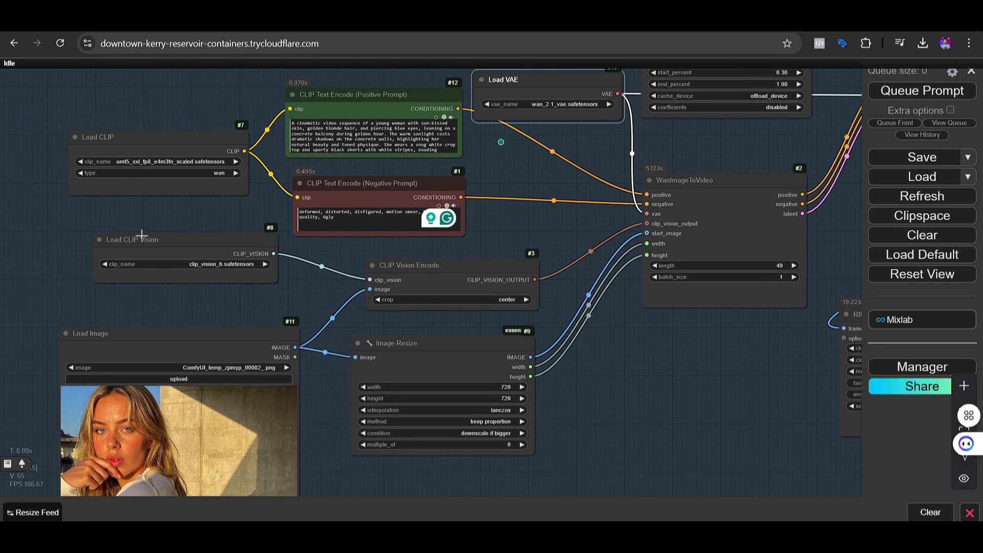
{"action": "left_click_drag", "start_coordinate": [169, 243], "coordinate": [127, 239]}
{"action": "left_click_drag", "start_coordinate": [237, 281], "coordinate": [229, 191]}
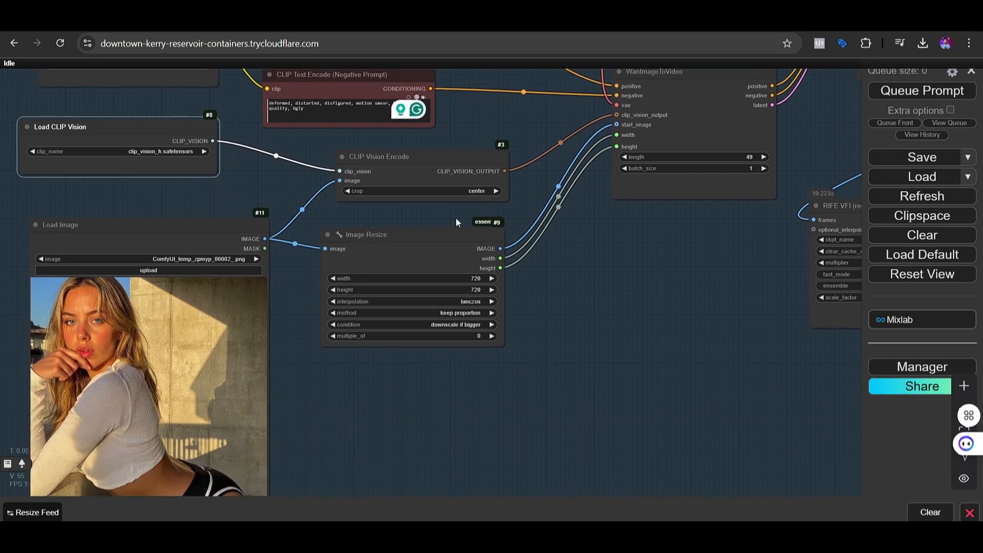
{"action": "left_click_drag", "start_coordinate": [421, 167], "coordinate": [418, 160]}
{"action": "left_click_drag", "start_coordinate": [209, 232], "coordinate": [195, 223]}
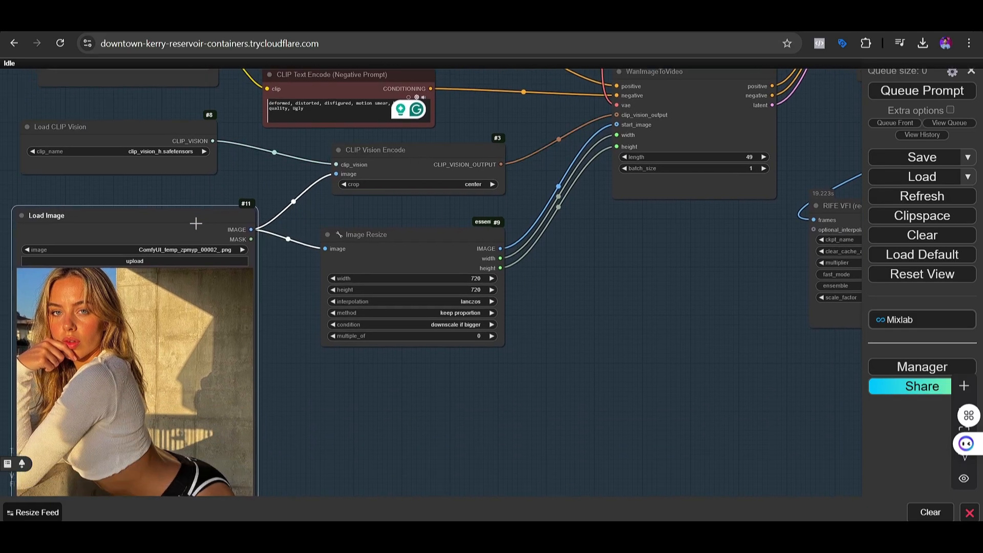
- Inspect the Image Resize settings and nudge the Image Resize node slightly right
{"action": "left_click_drag", "start_coordinate": [420, 406], "coordinate": [411, 430]}
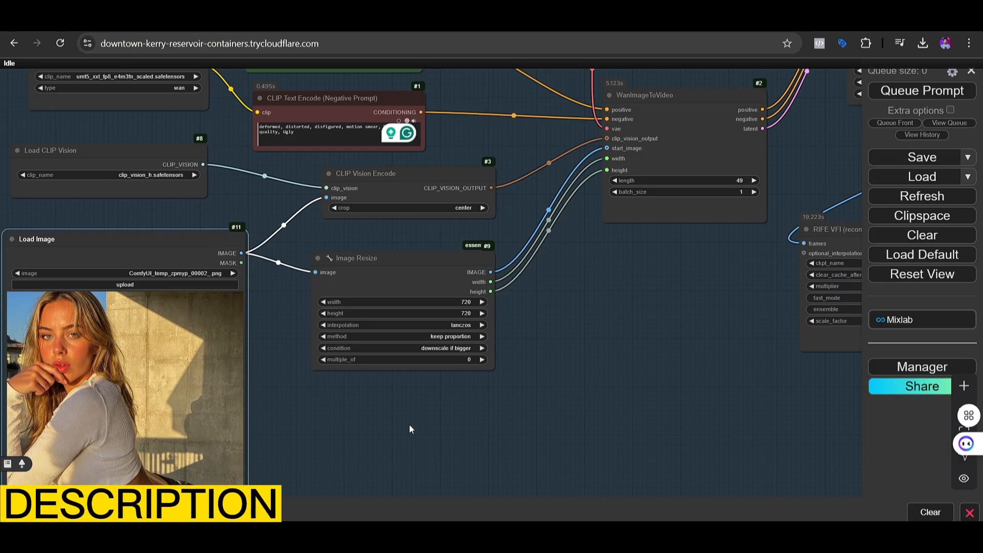
{"action": "left_click_drag", "start_coordinate": [609, 347], "coordinate": [575, 308]}
{"action": "scroll", "coordinate": [574, 307], "scroll_direction": "down", "scroll_amount": 1}
{"action": "left_click_drag", "start_coordinate": [538, 275], "coordinate": [518, 263]}
{"action": "scroll", "coordinate": [436, 279], "scroll_direction": "up", "scroll_amount": 4}
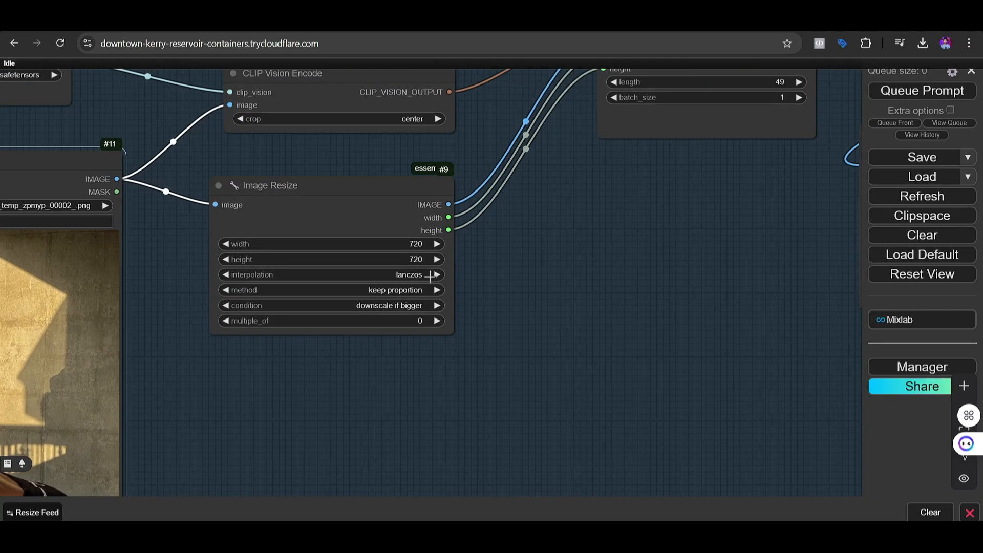
{"action": "left_click_drag", "start_coordinate": [339, 187], "coordinate": [345, 188]}
- Return to the KSampler node and shift it slightly up and left
{"action": "left_click_drag", "start_coordinate": [606, 249], "coordinate": [477, 349]}
{"action": "scroll", "coordinate": [484, 333], "scroll_direction": "down", "scroll_amount": 3}
{"action": "scroll", "coordinate": [515, 312], "scroll_direction": "up", "scroll_amount": 2}
{"action": "left_click_drag", "start_coordinate": [506, 176], "coordinate": [492, 164]}
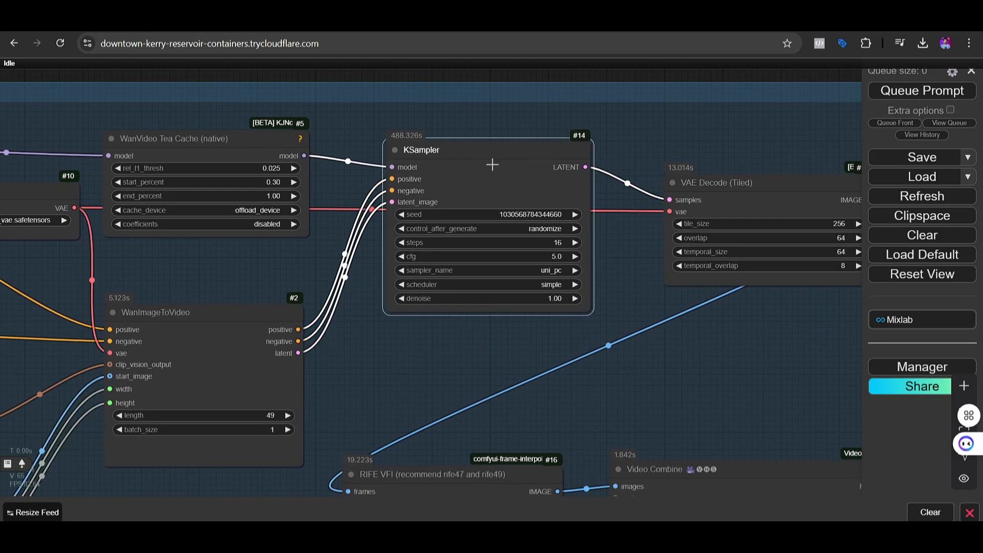
- Examine the VAE Decode (Tiled), RIFE VFI and both Video Combine nodes at the end of the workflow
{"action": "left_click_drag", "start_coordinate": [778, 356], "coordinate": [591, 337]}
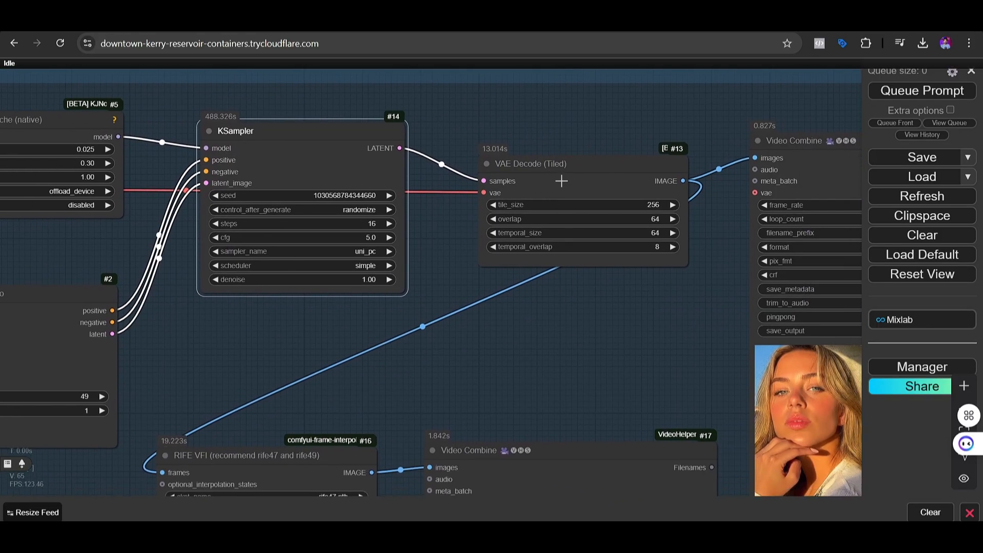
{"action": "left_click_drag", "start_coordinate": [666, 352], "coordinate": [509, 287]}
{"action": "scroll", "coordinate": [506, 281], "scroll_direction": "down", "scroll_amount": 5}
{"action": "left_click_drag", "start_coordinate": [405, 276], "coordinate": [301, 250]}
{"action": "scroll", "coordinate": [596, 213], "scroll_direction": "up", "scroll_amount": 5}
{"action": "scroll", "coordinate": [405, 236], "scroll_direction": "down", "scroll_amount": 3}
{"action": "left_click_drag", "start_coordinate": [456, 224], "coordinate": [365, 254]}
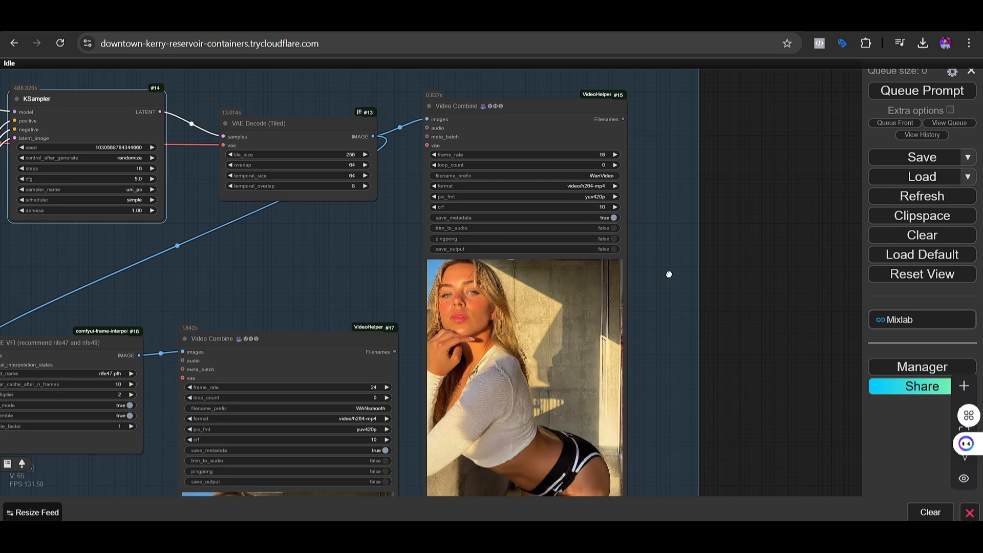
{"action": "left_click_drag", "start_coordinate": [670, 275], "coordinate": [644, 234]}
{"action": "left_click_drag", "start_coordinate": [315, 211], "coordinate": [448, 144]}
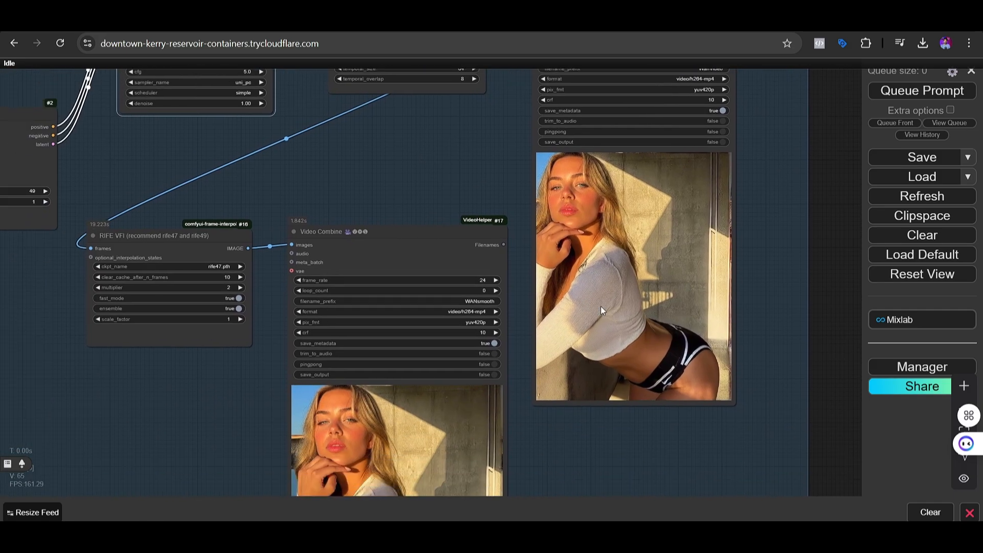
- Resume the video preview in the WanVideo Video Combine node and enlarge the view of it
{"action": "right_click", "coordinate": [613, 313]}
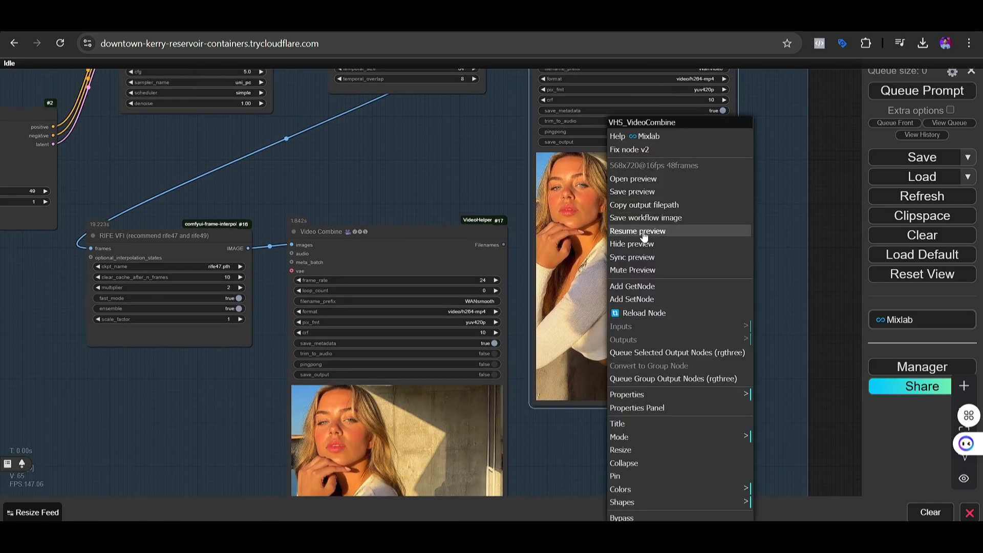
{"action": "left_click", "coordinate": [644, 231]}
{"action": "scroll", "coordinate": [767, 260], "scroll_direction": "up", "scroll_amount": 2}
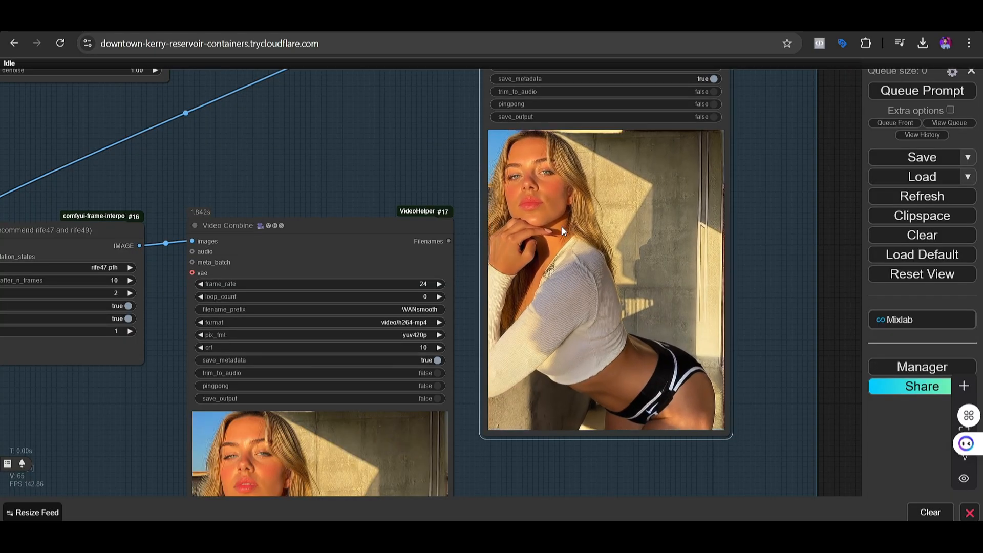
- Look over the source picture in the Load Image node to compare it with the generated video
{"action": "scroll", "coordinate": [561, 227], "scroll_direction": "down", "scroll_amount": 6}
{"action": "left_click_drag", "start_coordinate": [441, 179], "coordinate": [763, 148]}
{"action": "scroll", "coordinate": [271, 295], "scroll_direction": "up", "scroll_amount": 4}
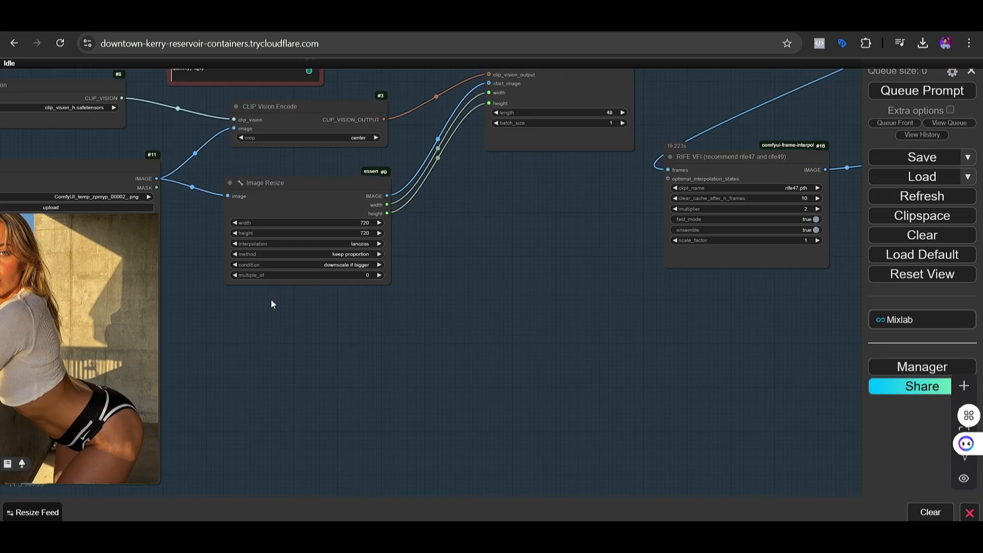
{"action": "left_click_drag", "start_coordinate": [272, 304], "coordinate": [658, 286]}
{"action": "scroll", "coordinate": [415, 254], "scroll_direction": "up", "scroll_amount": 3}
{"action": "scroll", "coordinate": [426, 233], "scroll_direction": "down", "scroll_amount": 5}
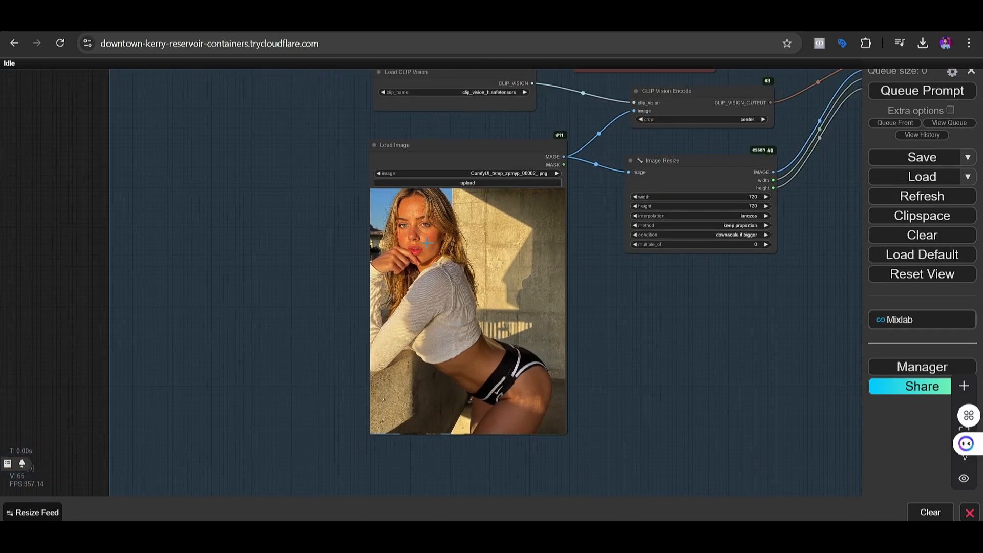
{"action": "scroll", "coordinate": [438, 243], "scroll_direction": "up", "scroll_amount": 5}
- Examine the positive and negative prompt nodes and their connections to the WanImageToVideo node
{"action": "left_click_drag", "start_coordinate": [741, 376], "coordinate": [492, 476]}
{"action": "left_click_drag", "start_coordinate": [788, 308], "coordinate": [705, 487]}
{"action": "left_click_drag", "start_coordinate": [581, 165], "coordinate": [579, 204]}
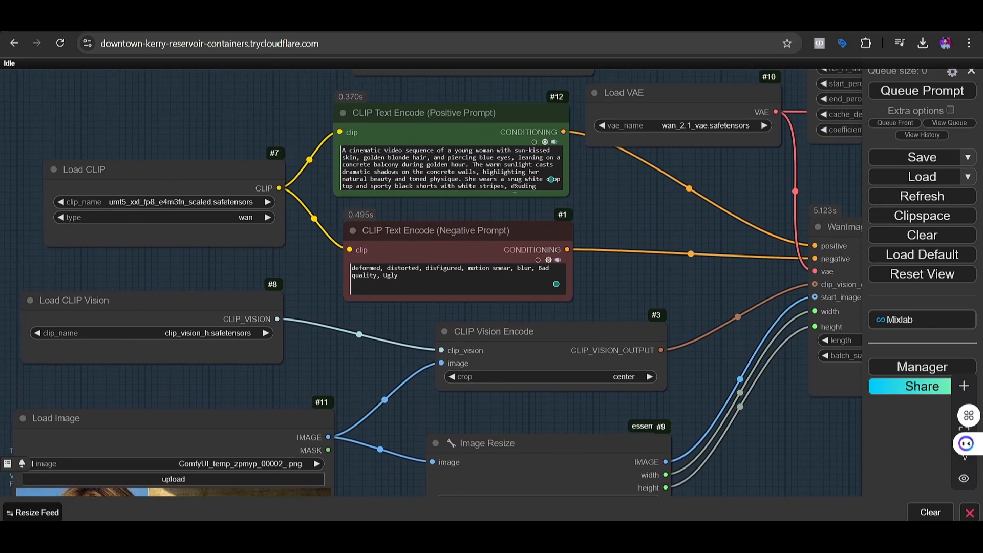
{"action": "scroll", "coordinate": [453, 175], "scroll_direction": "down", "scroll_amount": 3}
{"action": "scroll", "coordinate": [455, 178], "scroll_direction": "up", "scroll_amount": 3}
{"action": "left_click_drag", "start_coordinate": [605, 210], "coordinate": [521, 201]}
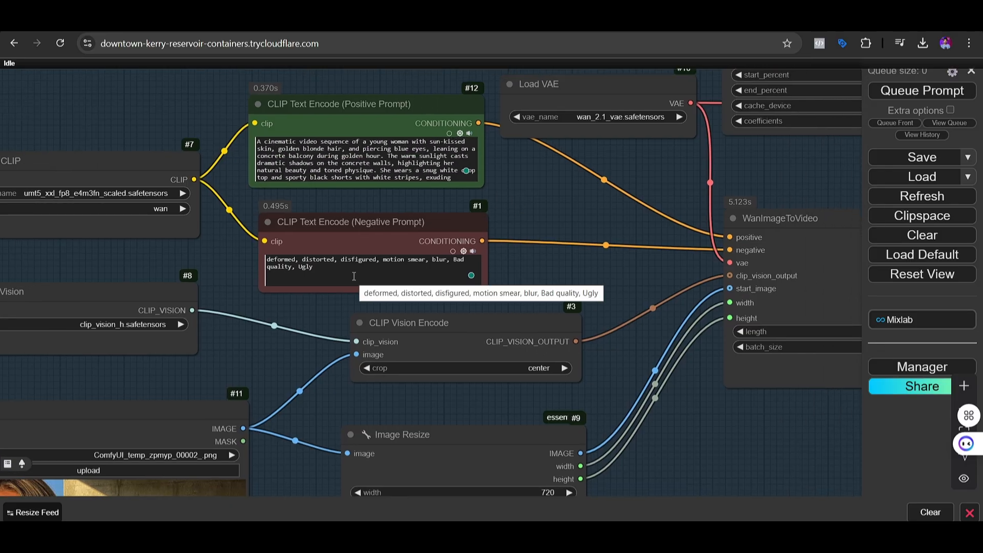
{"action": "left_click_drag", "start_coordinate": [552, 285], "coordinate": [445, 266]}
{"action": "scroll", "coordinate": [445, 262], "scroll_direction": "down", "scroll_amount": 2}
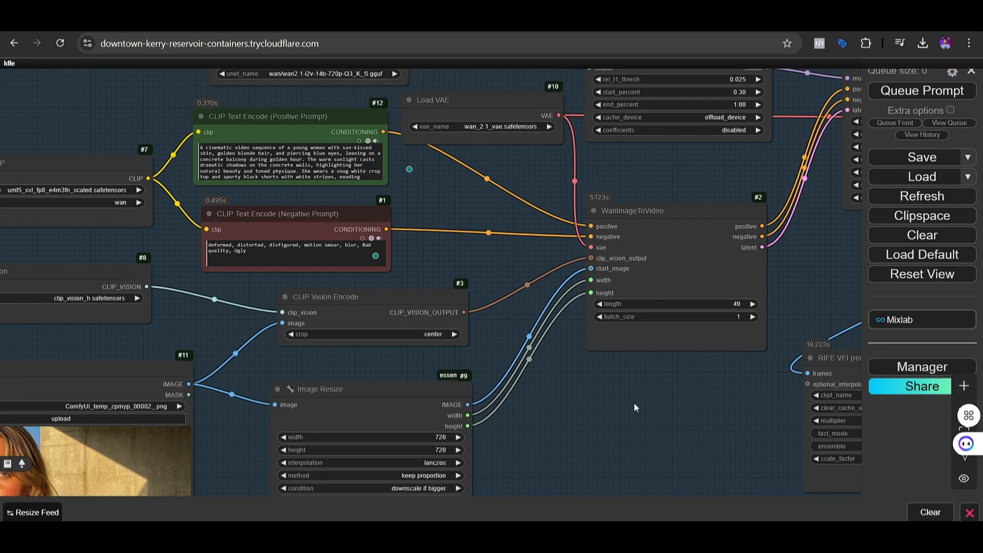
- Examine the WanImageToVideo node with its CLIP Vision Encode and Image Resize inputs, and follow its outputs onward through the workflow
{"action": "left_click_drag", "start_coordinate": [640, 398], "coordinate": [552, 389]}
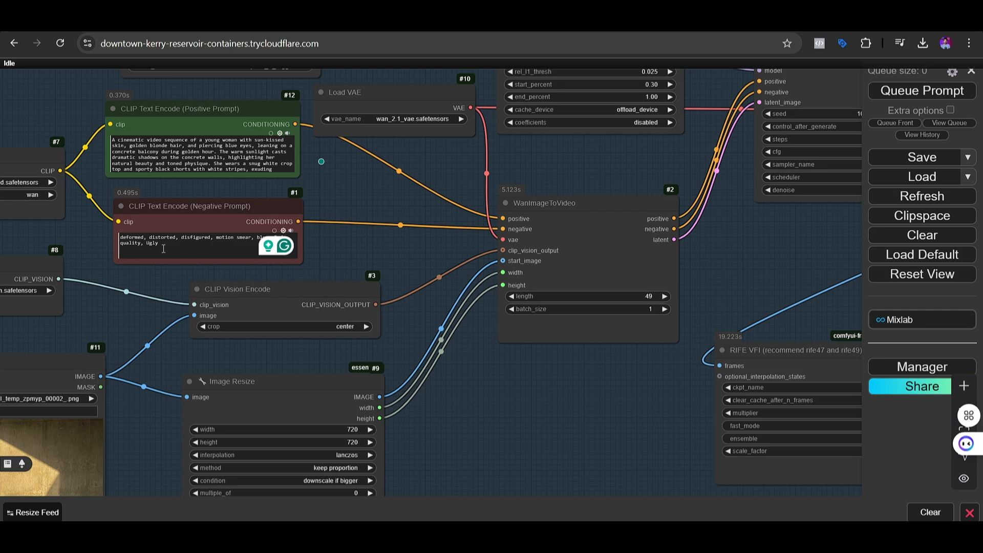
{"action": "left_click_drag", "start_coordinate": [436, 294], "coordinate": [294, 262]}
{"action": "left_click_drag", "start_coordinate": [479, 349], "coordinate": [353, 355]}
{"action": "left_click_drag", "start_coordinate": [445, 269], "coordinate": [216, 303]}
{"action": "left_click_drag", "start_coordinate": [665, 289], "coordinate": [292, 288]}
{"action": "left_click_drag", "start_coordinate": [690, 280], "coordinate": [681, 322]}
{"action": "left_click_drag", "start_coordinate": [482, 121], "coordinate": [493, 116]}
- Examine the frame interpolation settings of the RIFE VFI node and the WANsmooth Video Combine node connected to it
{"action": "left_click_drag", "start_coordinate": [267, 294], "coordinate": [599, 136]}
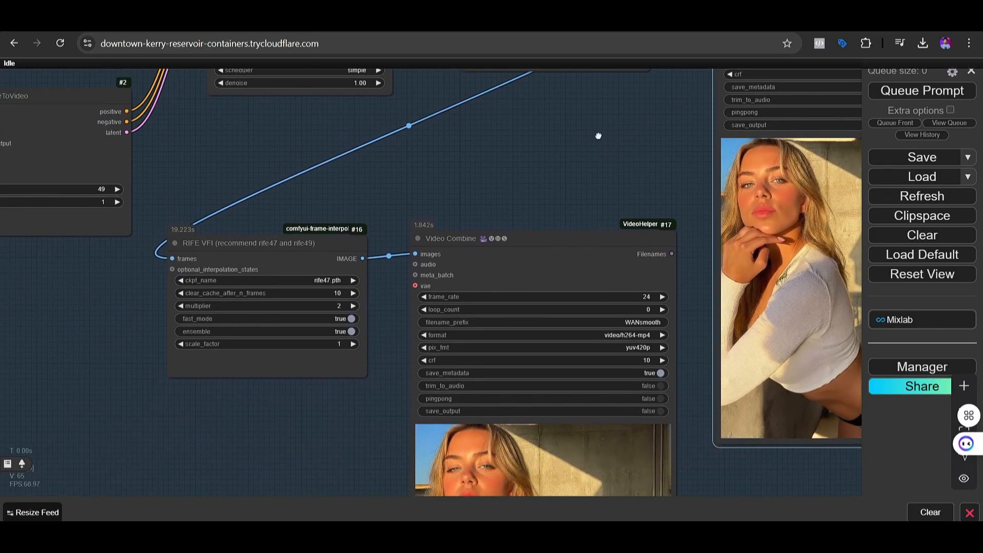
{"action": "left_click_drag", "start_coordinate": [359, 200], "coordinate": [403, 140]}
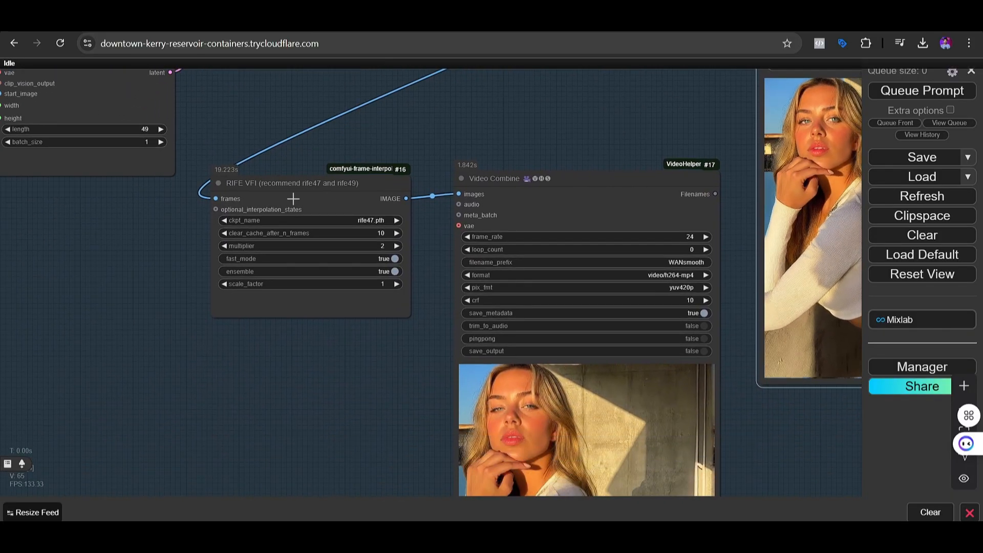
{"action": "scroll", "coordinate": [291, 199], "scroll_direction": "up", "scroll_amount": 3}
{"action": "left_click_drag", "start_coordinate": [352, 193], "coordinate": [335, 208]}
{"action": "left_click_drag", "start_coordinate": [634, 181], "coordinate": [580, 198]}
{"action": "left_click_drag", "start_coordinate": [607, 125], "coordinate": [518, 100]}
{"action": "scroll", "coordinate": [518, 101], "scroll_direction": "down", "scroll_amount": 3}
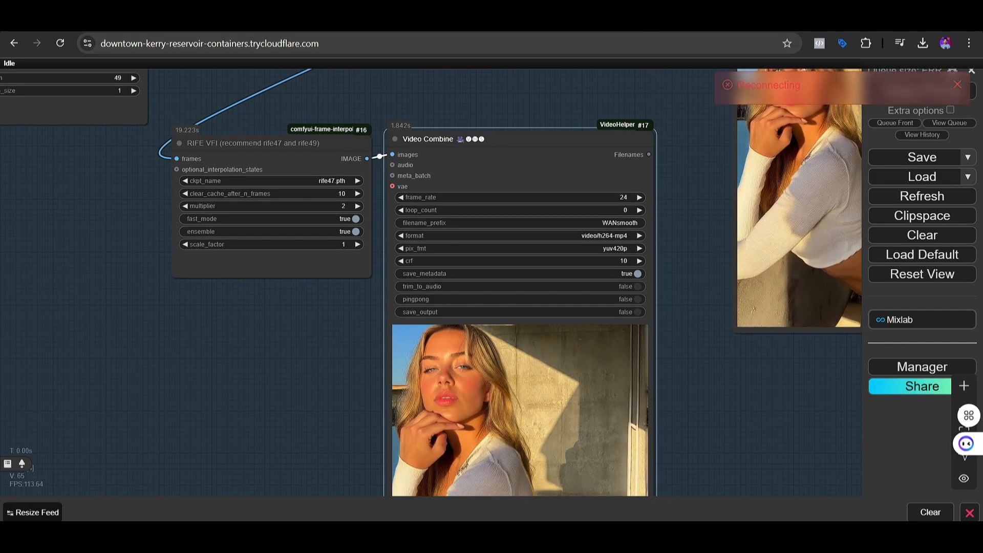
- Switch to the ComfyUI-Frame-Interpolation GitHub repository and read the start of its README
{"action": "key", "text": "ctrl+Tab"}
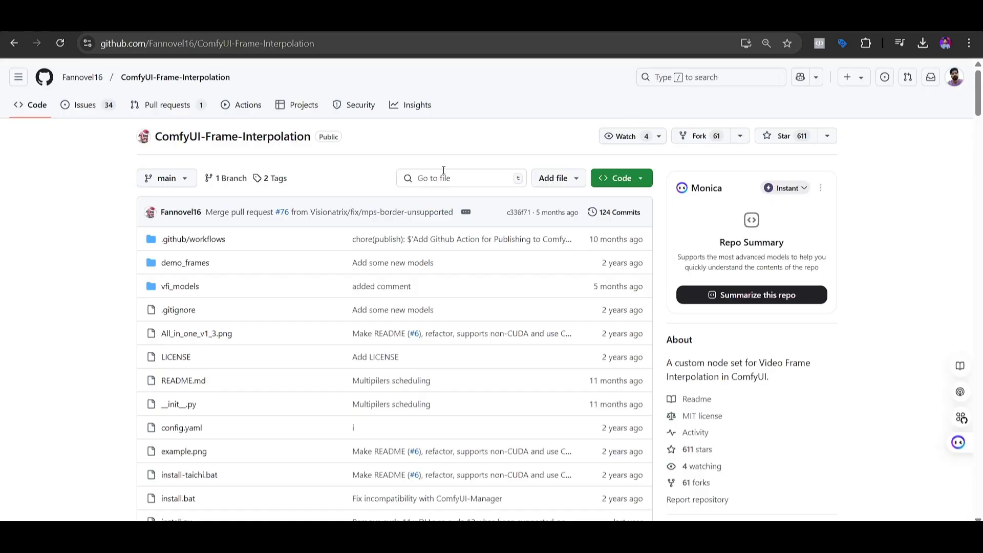
{"action": "scroll", "coordinate": [275, 132], "scroll_direction": "down", "scroll_amount": 15}
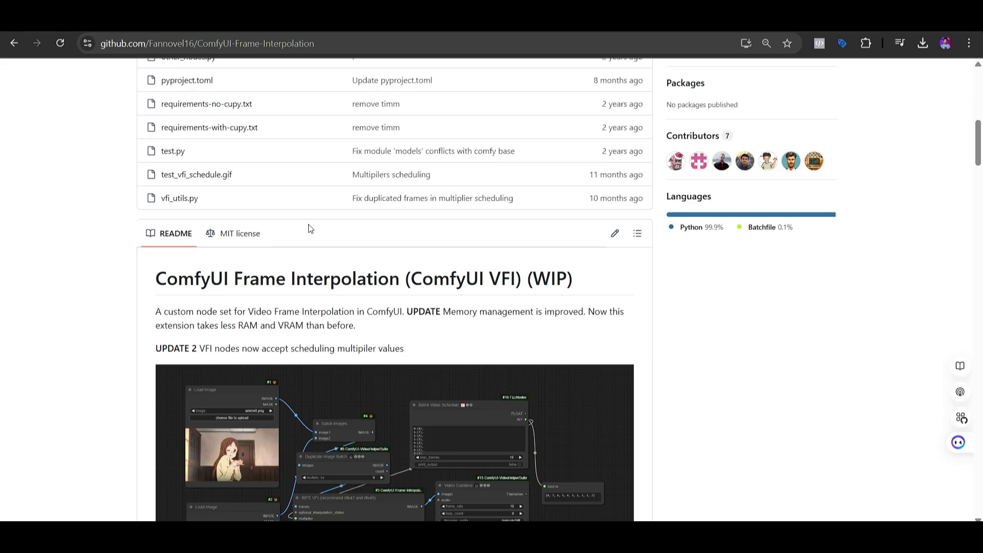
{"action": "scroll", "coordinate": [461, 325], "scroll_direction": "down", "scroll_amount": 3}
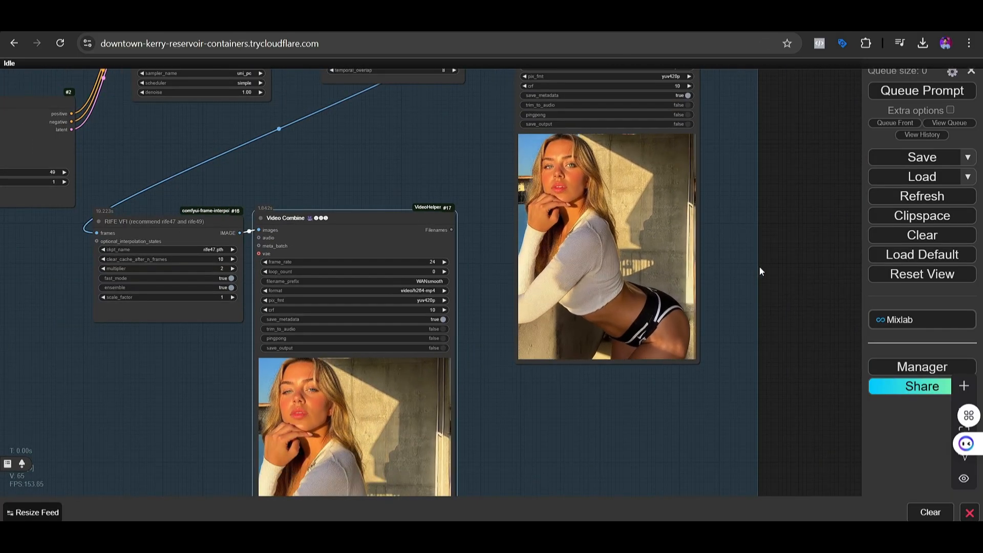
- Return to the ComfyUI workflow and view the video preview of the Video Combine node fed directly by VAE Decode
{"action": "scroll", "coordinate": [726, 219], "scroll_direction": "up", "scroll_amount": 2}
{"action": "left_click_drag", "start_coordinate": [727, 224], "coordinate": [622, 264]}
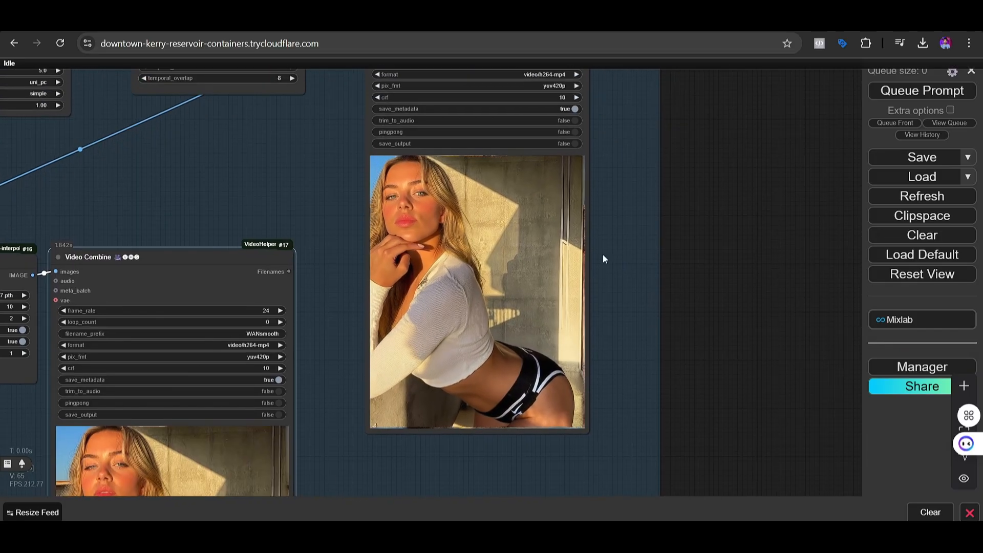
{"action": "scroll", "coordinate": [625, 233], "scroll_direction": "down", "scroll_amount": 4}
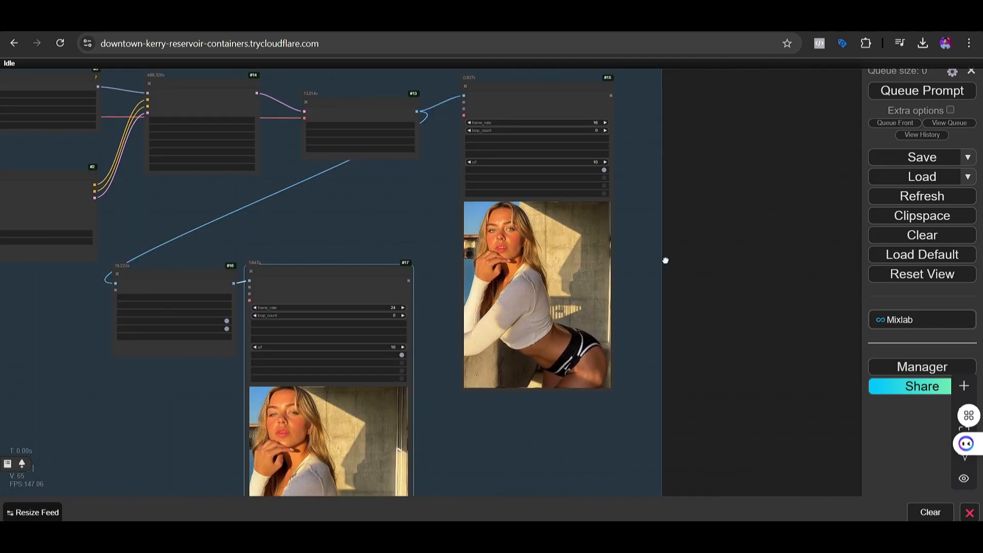
- Look over the whole image-to-video workflow, from the source picture to the two Video Combine outputs
{"action": "scroll", "coordinate": [717, 263], "scroll_direction": "down", "scroll_amount": 3}
{"action": "left_click_drag", "start_coordinate": [225, 378], "coordinate": [462, 354]}
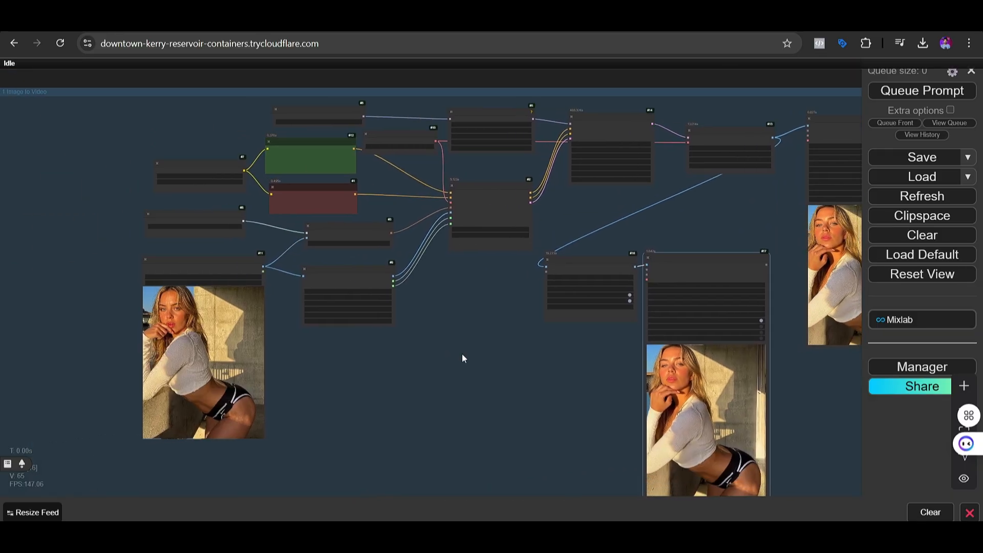
{"action": "scroll", "coordinate": [462, 353], "scroll_direction": "down", "scroll_amount": 3}
{"action": "left_click_drag", "start_coordinate": [450, 367], "coordinate": [487, 283]}
{"action": "scroll", "coordinate": [149, 391], "scroll_direction": "up", "scroll_amount": 7}
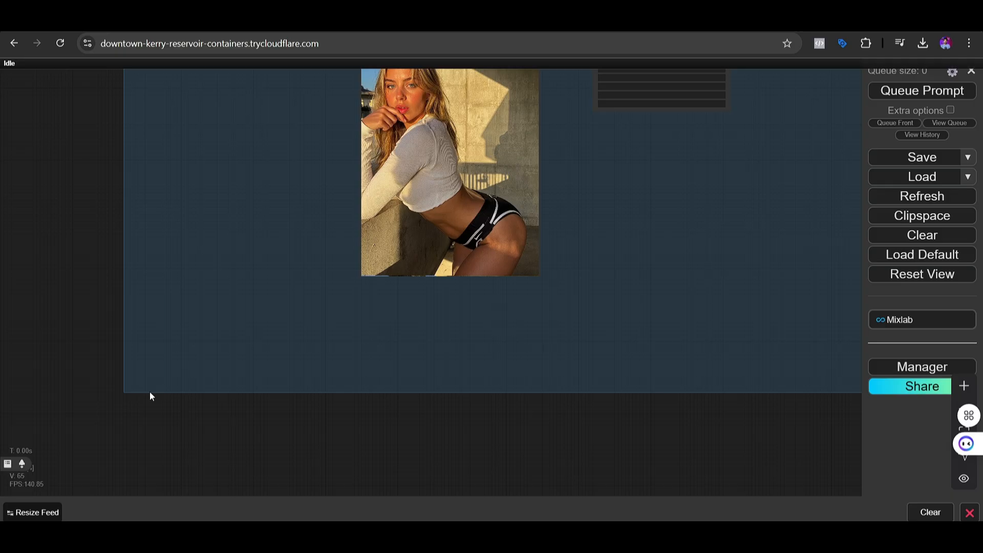
{"action": "scroll", "coordinate": [330, 336], "scroll_direction": "down", "scroll_amount": 5}
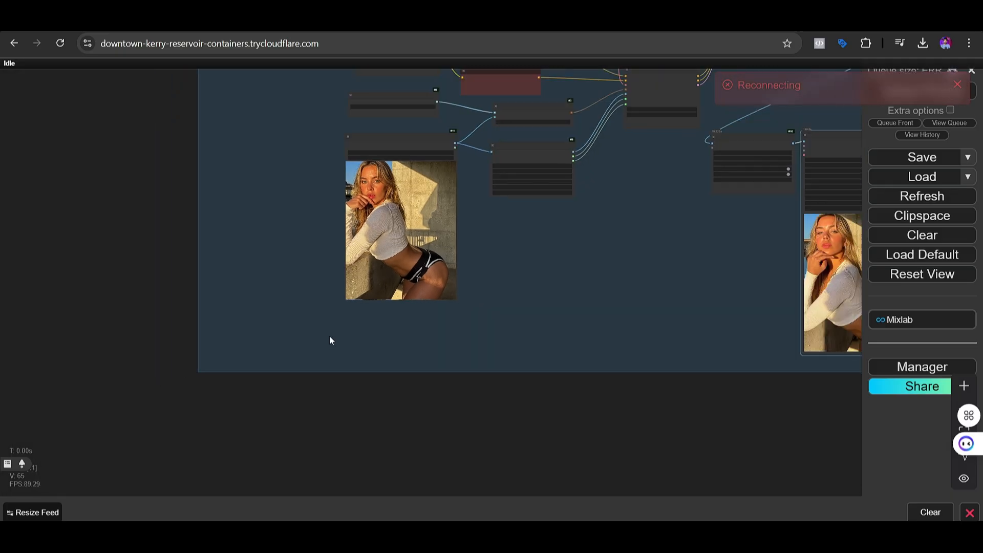
{"action": "left_click_drag", "start_coordinate": [568, 304], "coordinate": [417, 327]}
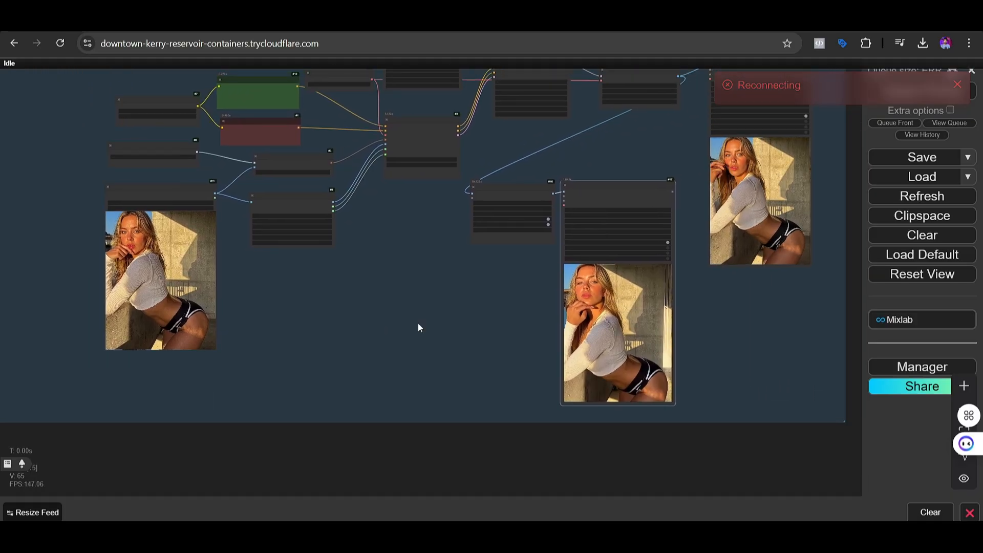
{"action": "scroll", "coordinate": [417, 326], "scroll_direction": "down", "scroll_amount": 3}
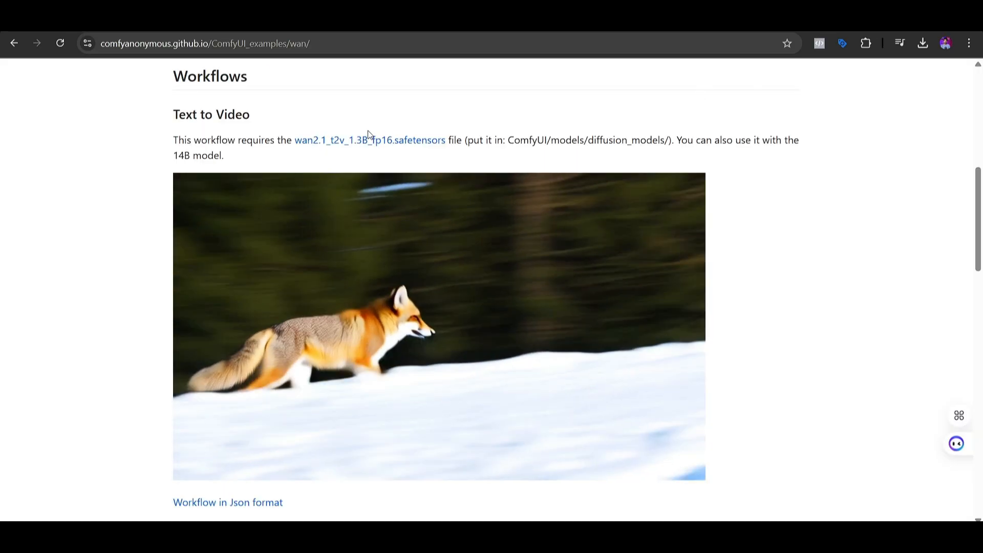
- Revisit the beginning of the ComfyUI Wan 2.1 examples page, search Google for "wan 2.1" in a new tab and open the wan.video site
{"action": "scroll", "coordinate": [639, 123], "scroll_direction": "up", "scroll_amount": 8}
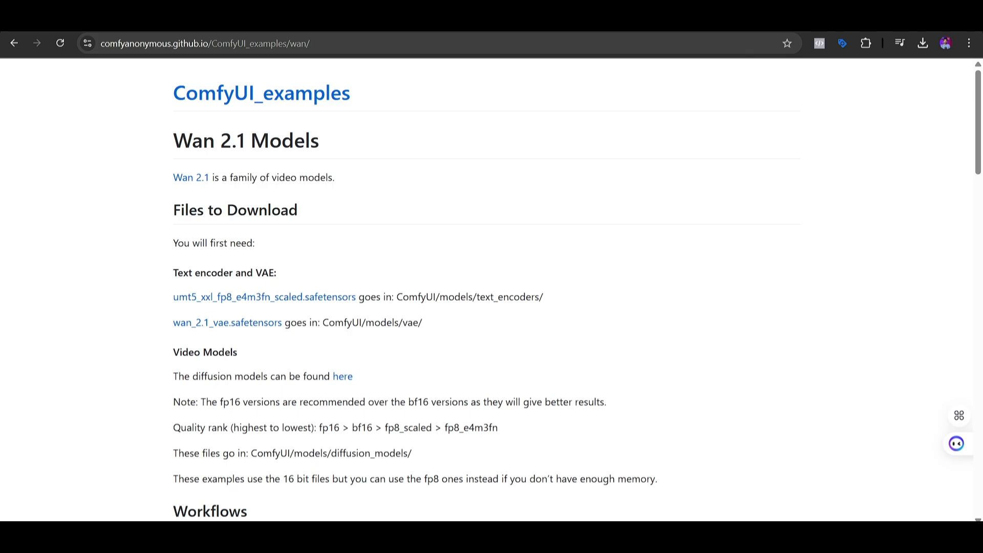
{"action": "key", "text": "ctrl+t"}
{"action": "type", "text": "wan 2"}
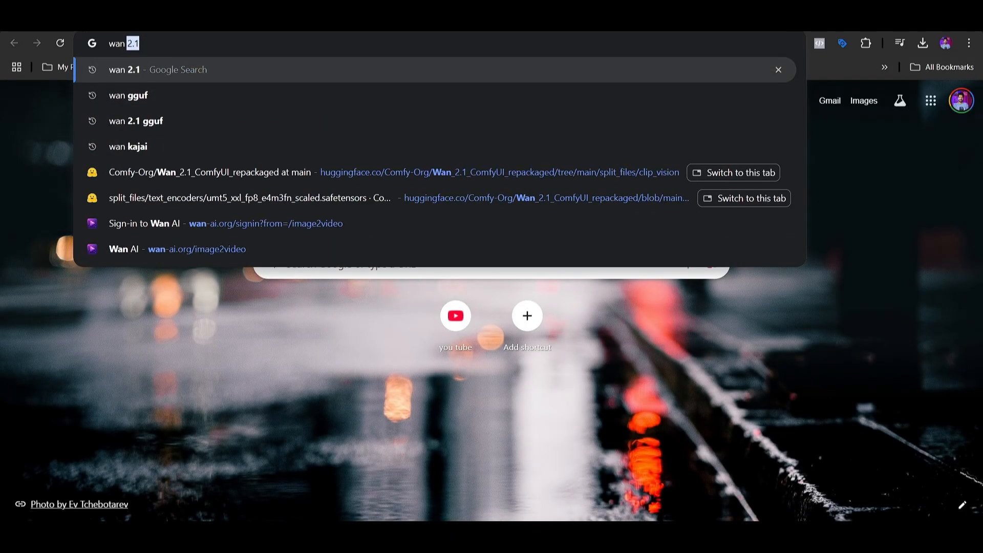
{"action": "type", "text": ".1"}
{"action": "key", "text": "Return"}
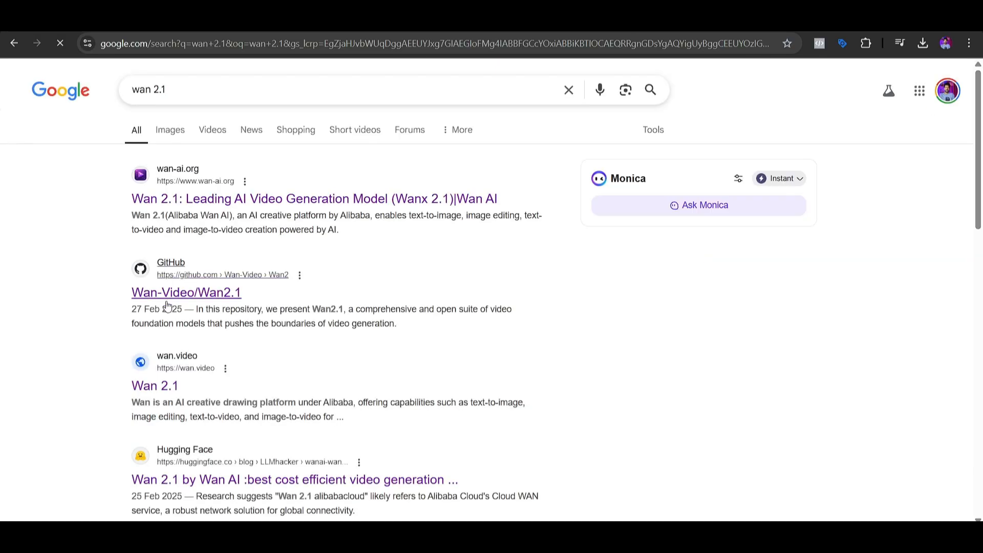
{"action": "left_click", "coordinate": [166, 385]}
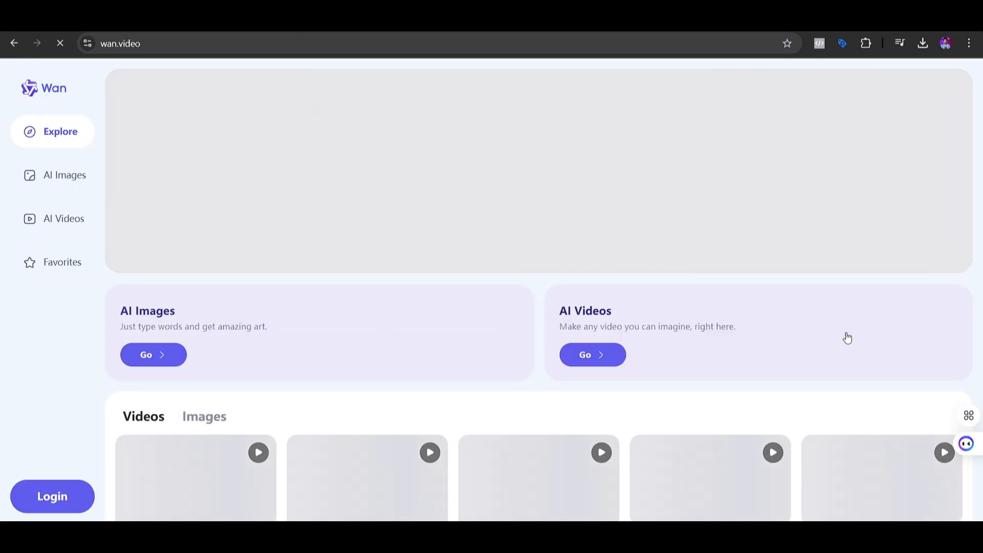
- Browse the sample videos in the Explore gallery of the wan.video site
{"action": "scroll", "coordinate": [716, 318], "scroll_direction": "down", "scroll_amount": 4}
{"action": "scroll", "coordinate": [716, 317], "scroll_direction": "down", "scroll_amount": 6}
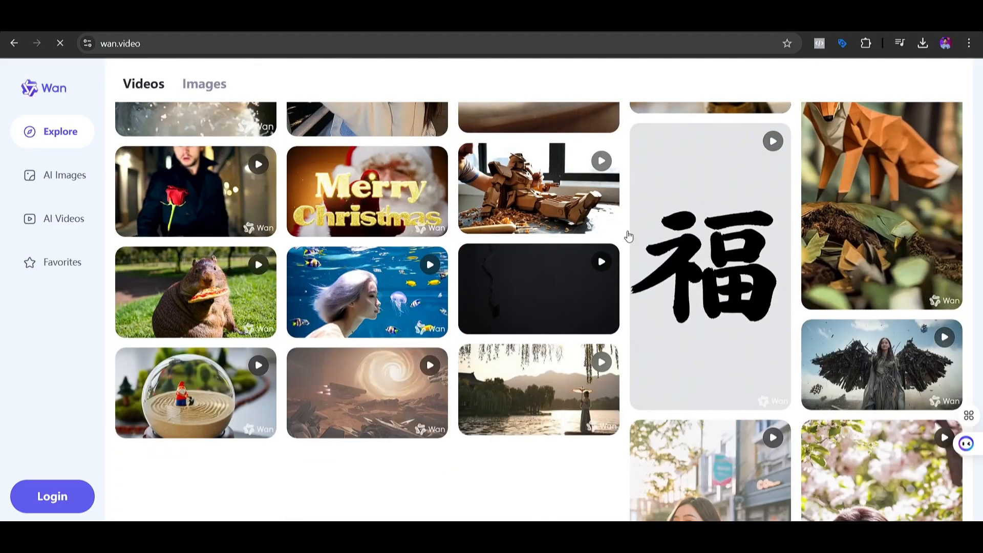
{"action": "scroll", "coordinate": [654, 261], "scroll_direction": "up", "scroll_amount": 3}
{"action": "mouse_move", "coordinate": [351, 281]}
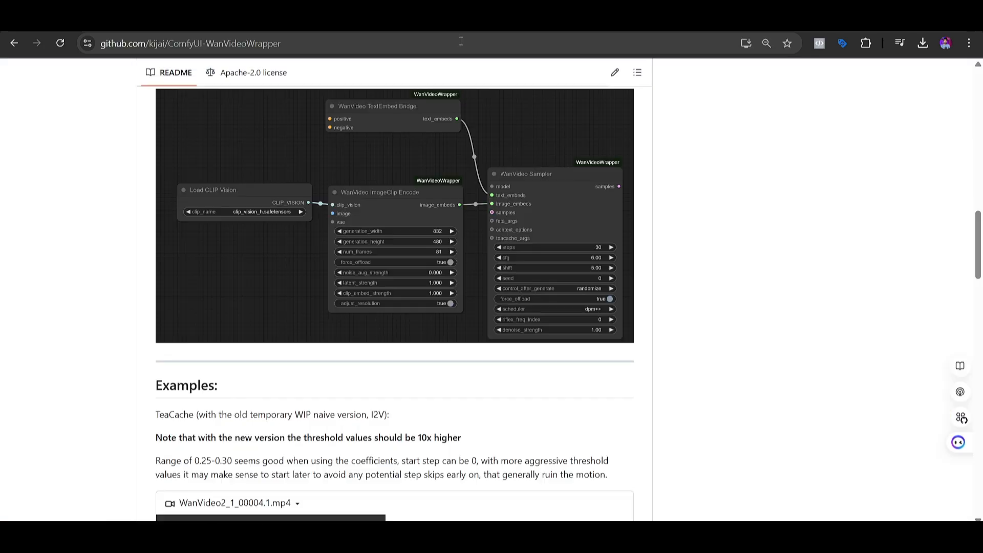
- Revisit the ComfyUI-WanVideoWrapper GitHub repository and the file list of the calcuis/wan-gguf repository on Hugging Face
{"action": "scroll", "coordinate": [481, 145], "scroll_direction": "up", "scroll_amount": 15}
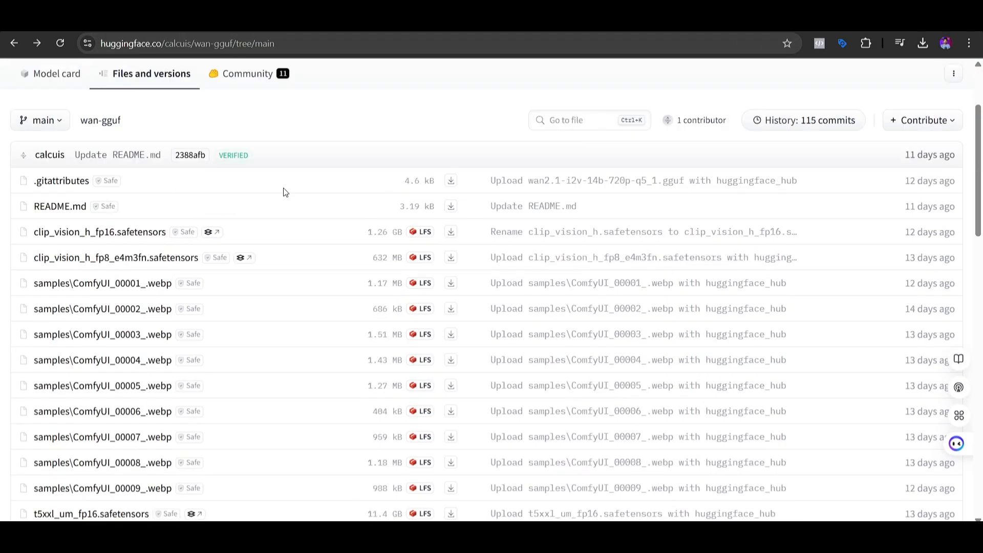
{"action": "scroll", "coordinate": [285, 191], "scroll_direction": "up", "scroll_amount": 3}
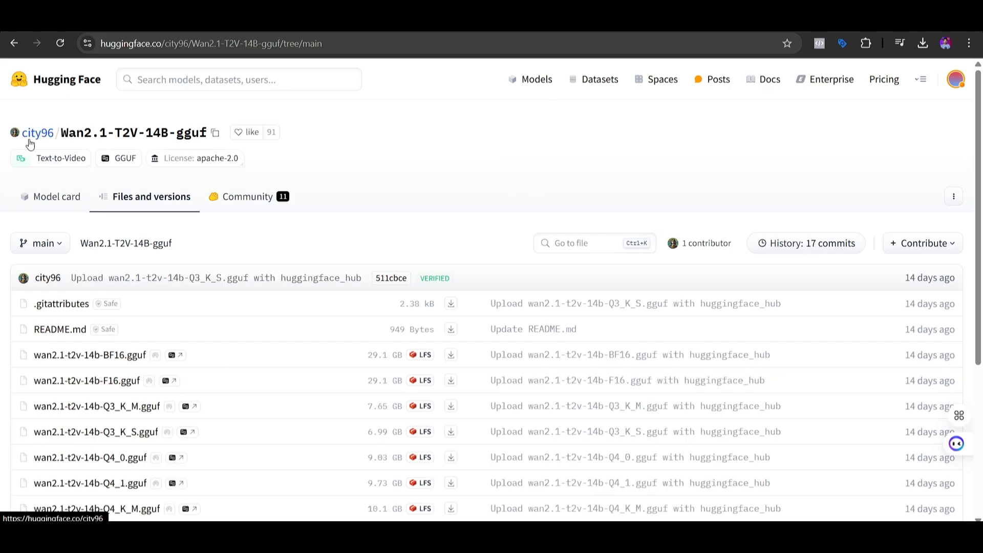